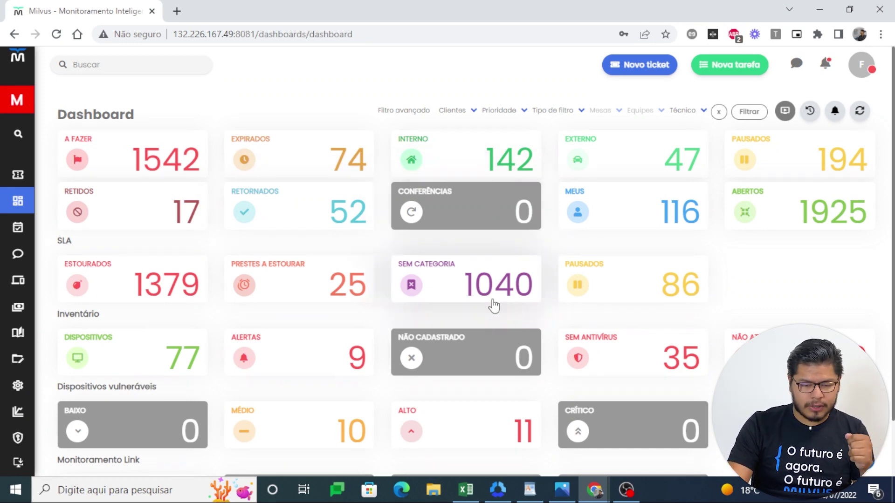
Open the Tarefas dashboard
mouse_move(18, 76)
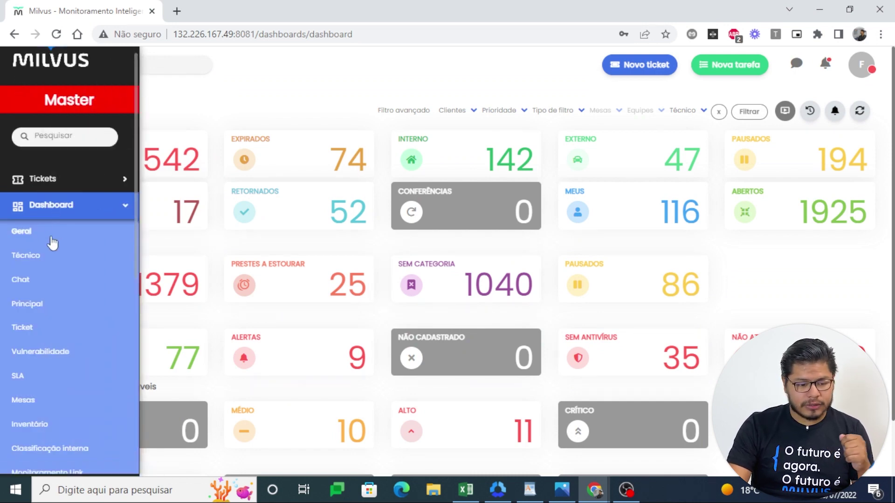
scroll(96, 279, "down", 1)
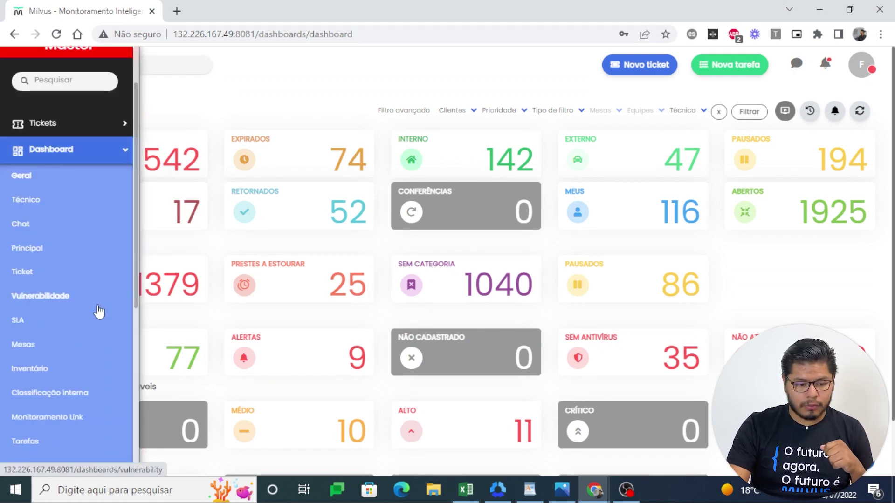
scroll(99, 311, "down", 1)
left_click(36, 387)
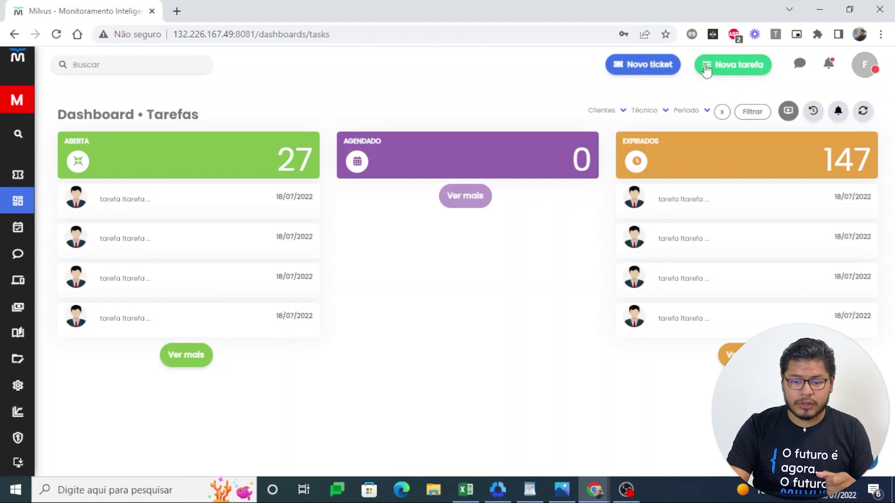
Start a new task and set its task type to Reunião Equipe 1
left_click(736, 66)
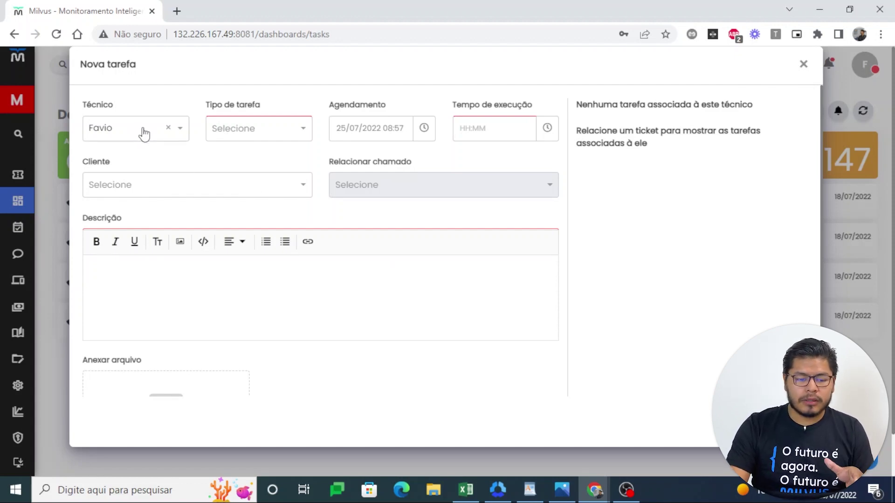
left_click(282, 140)
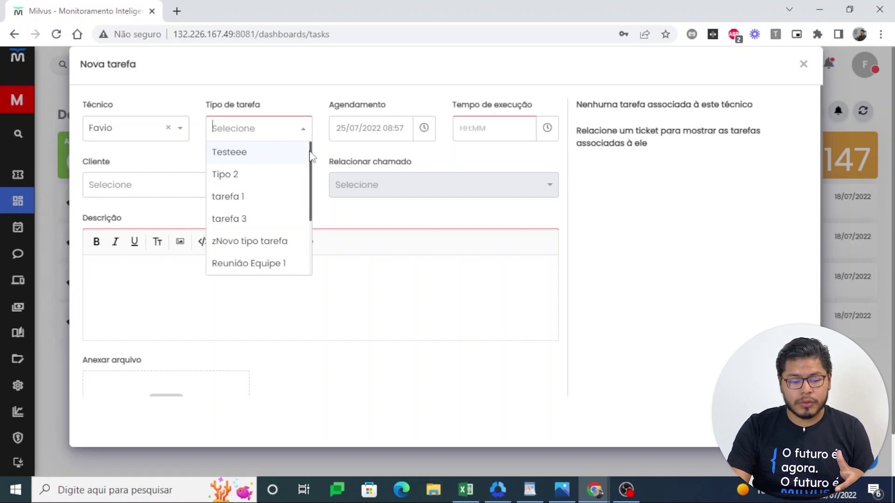
left_click(248, 265)
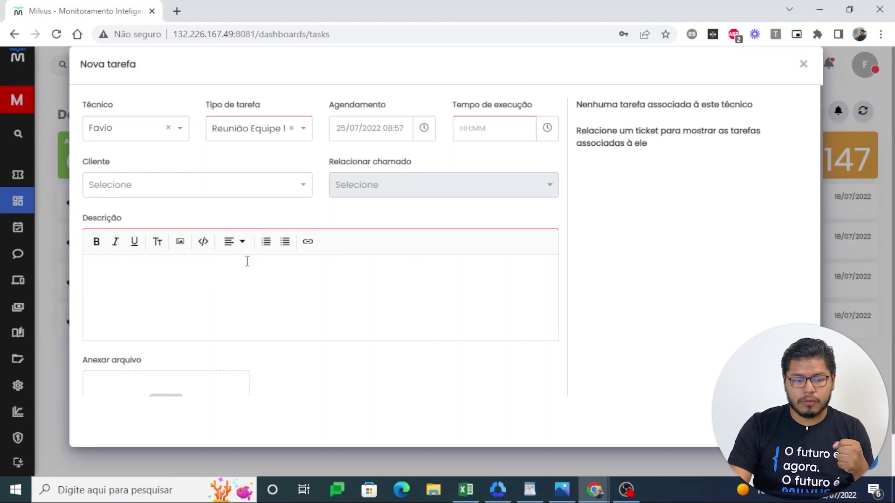
Schedule the task for 27/07/2022 at 10:00 with an execution time of 01:00
left_click(396, 129)
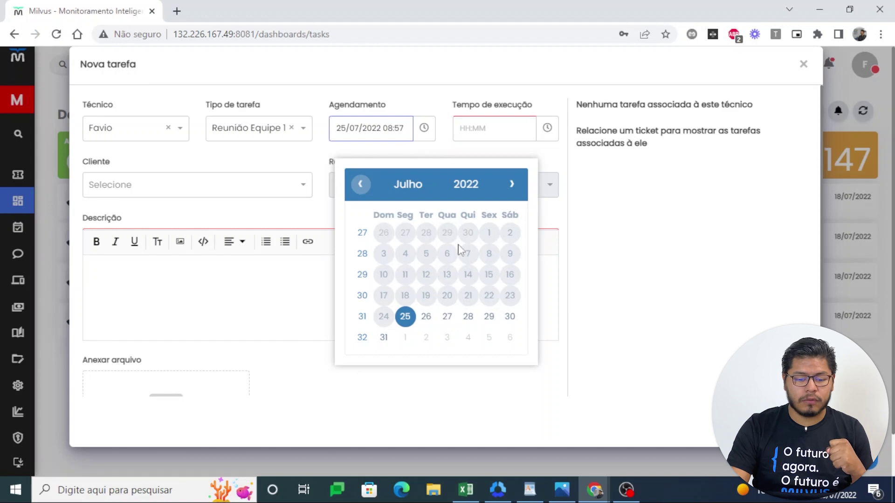
left_click(447, 318)
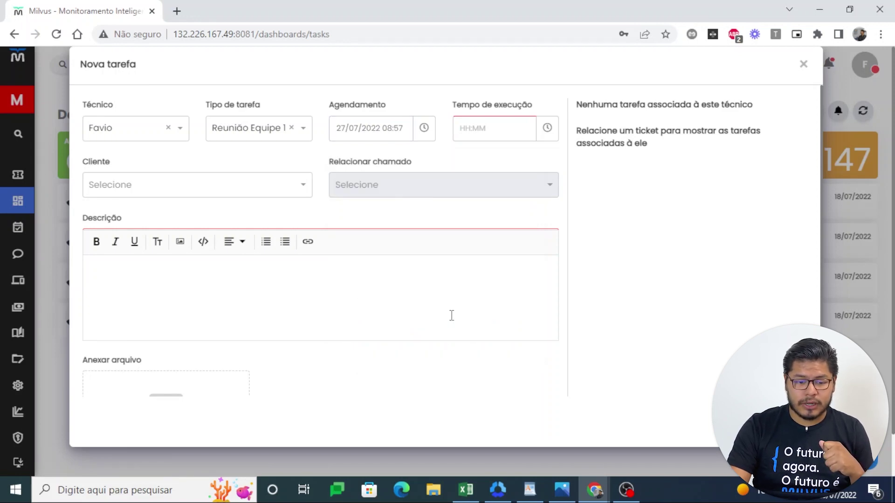
left_click(423, 129)
scroll(375, 205, "down", 1)
scroll(375, 205, "down", 2)
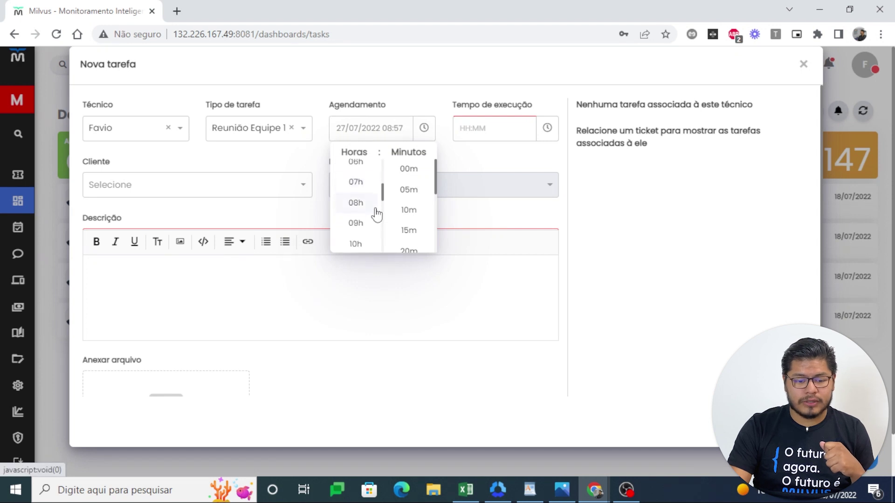
left_click(364, 184)
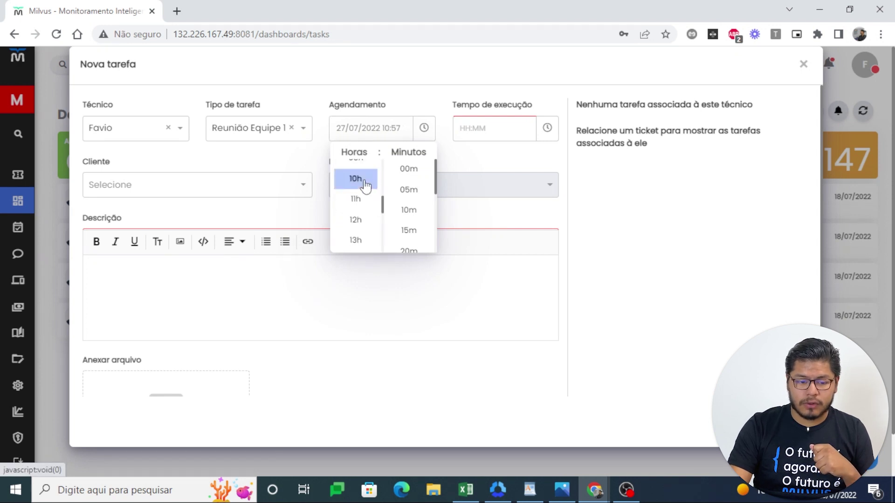
left_click(409, 171)
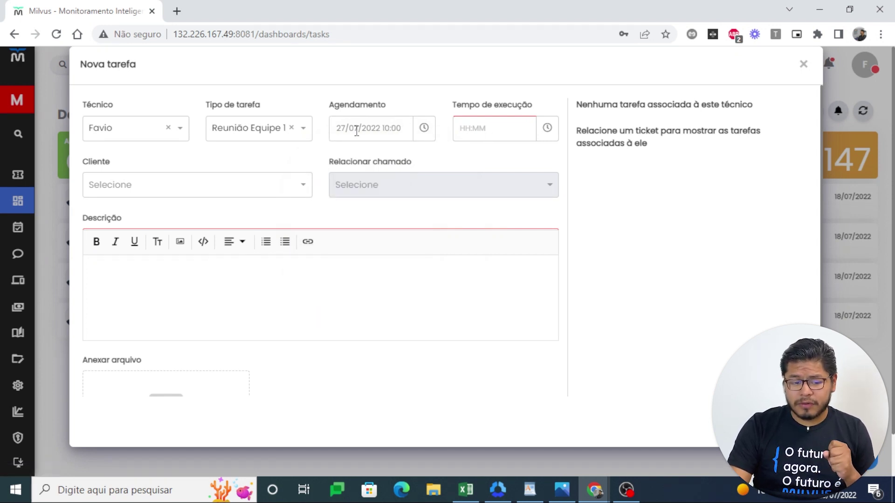
left_click(496, 133)
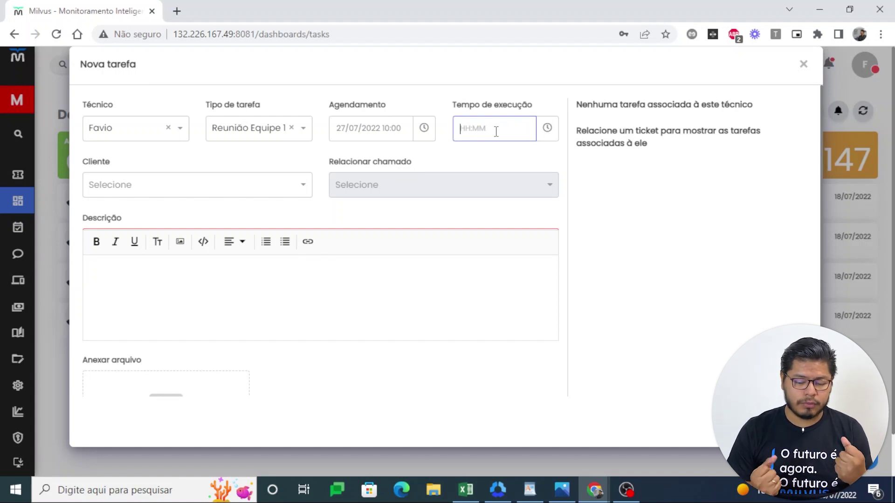
type("01:00")
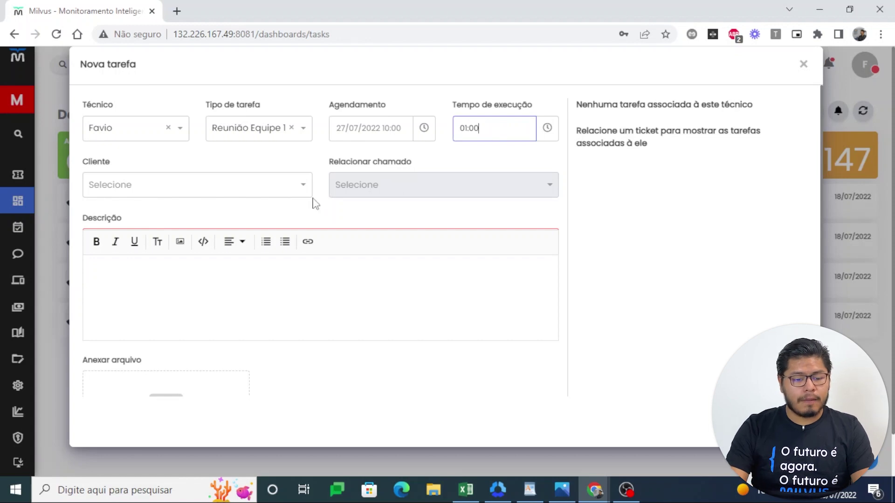
Enter the description "Reunião semanal junto a equipe" without choosing a client, and save the task
left_click(265, 195)
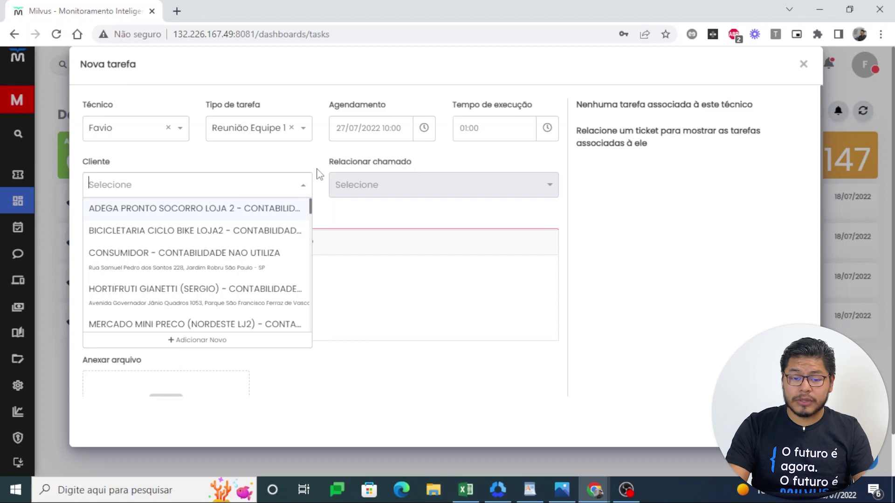
left_click(400, 266)
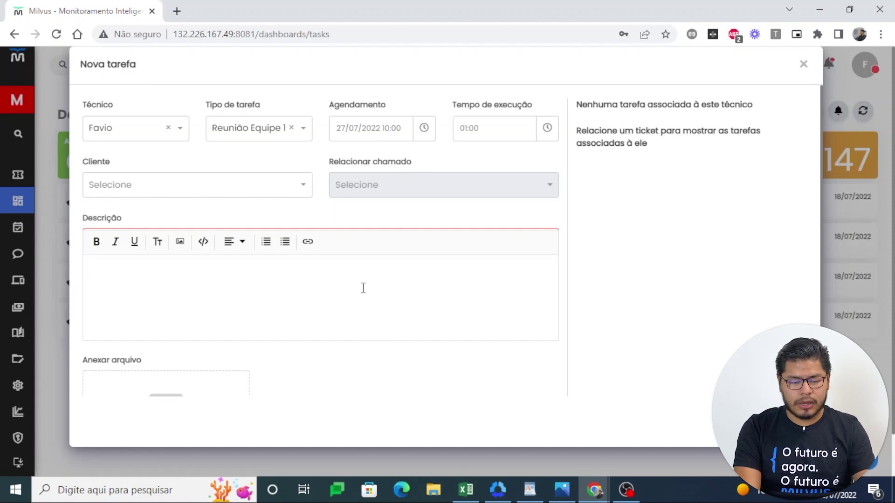
type("Reuni")
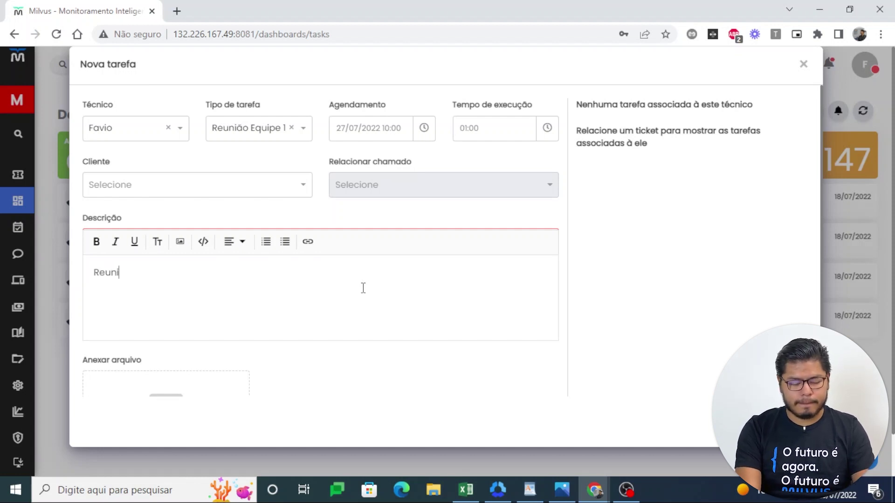
type("ão")
key("BackSpace")
key("BackSpace")
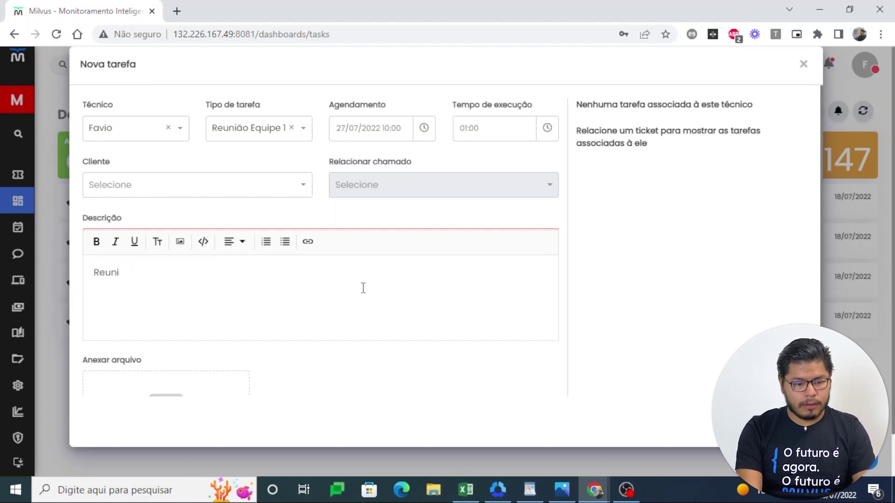
type("ão sem")
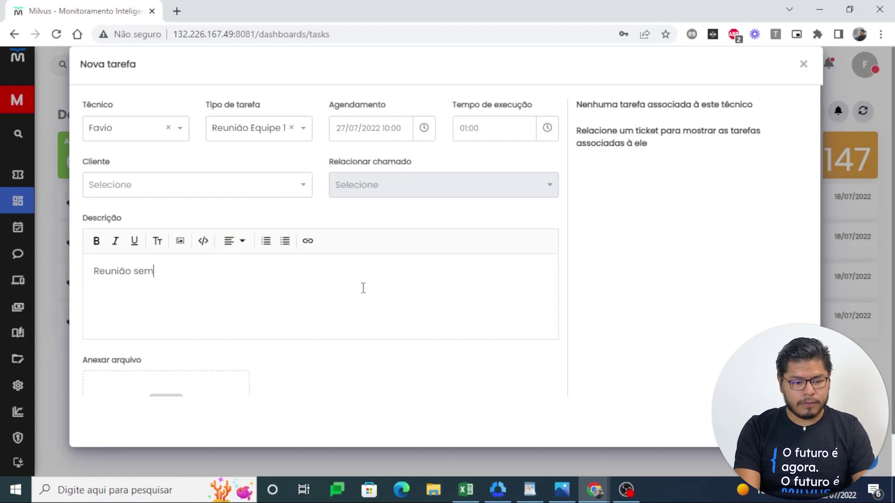
type("anal junto ")
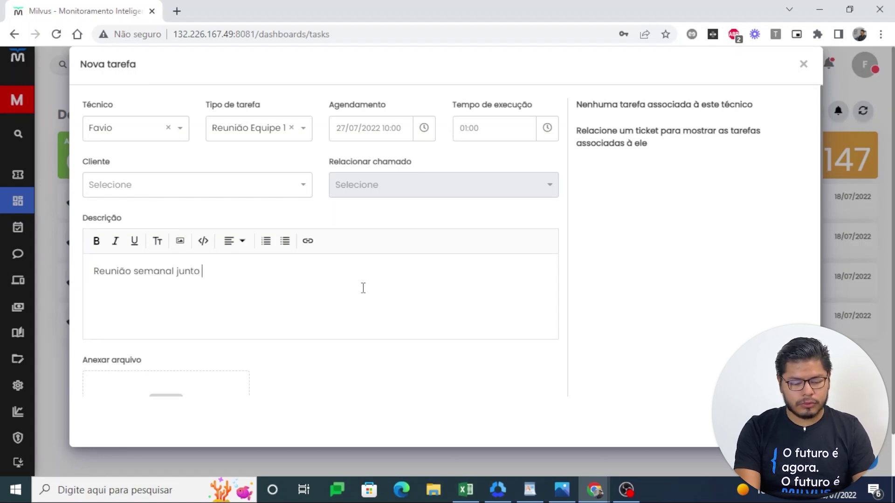
type("a equipe")
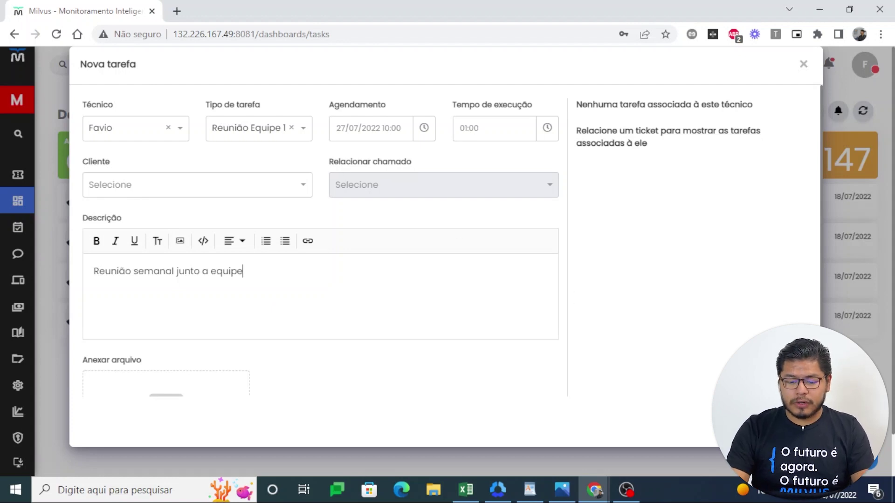
left_click(783, 424)
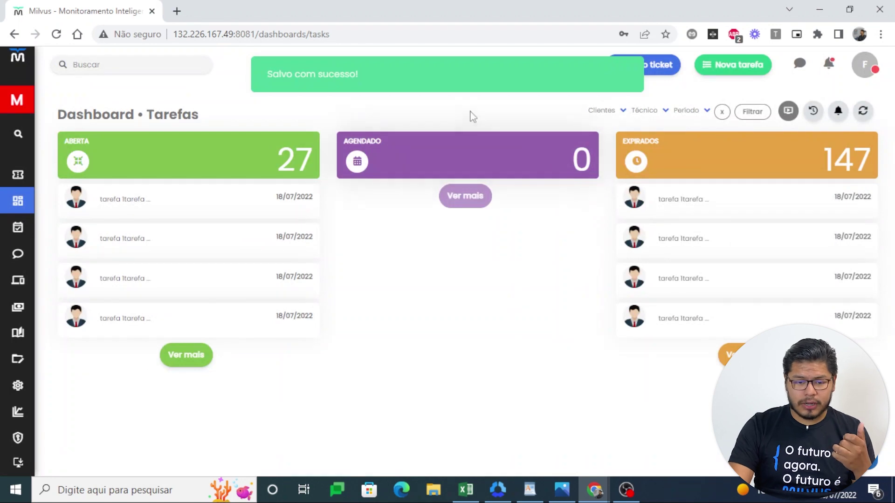
Refresh the Tarefas dashboard and open the personal agenda (Minha agenda) in the calendar
left_click(862, 111)
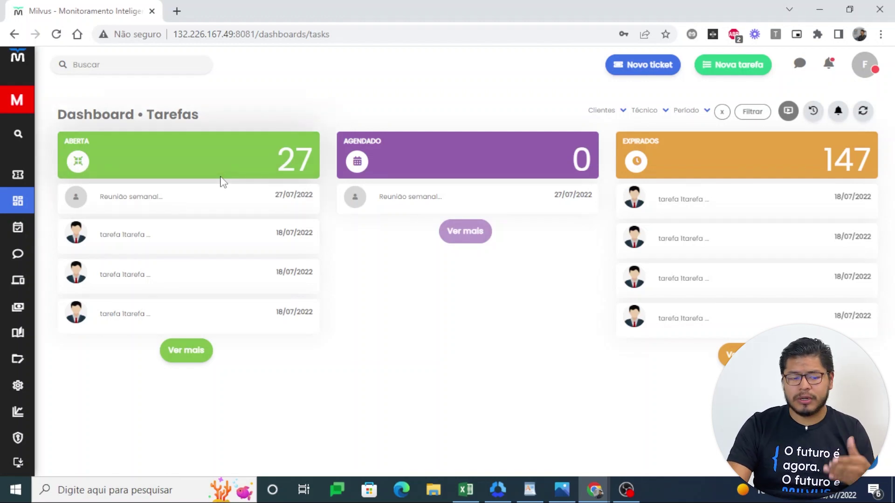
mouse_move(16, 183)
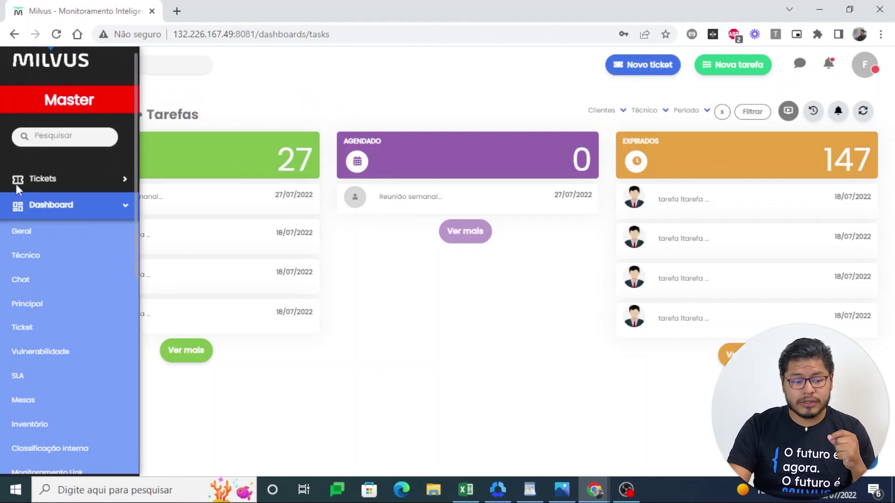
left_click(80, 209)
left_click(66, 236)
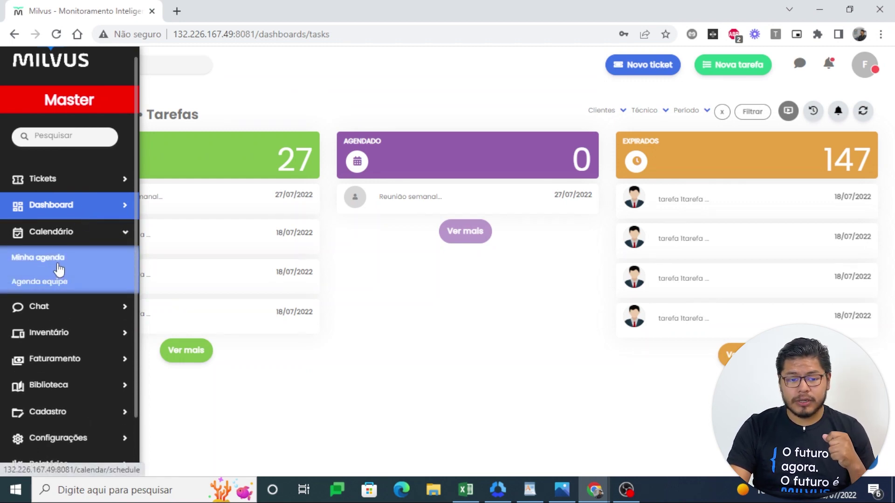
left_click(57, 257)
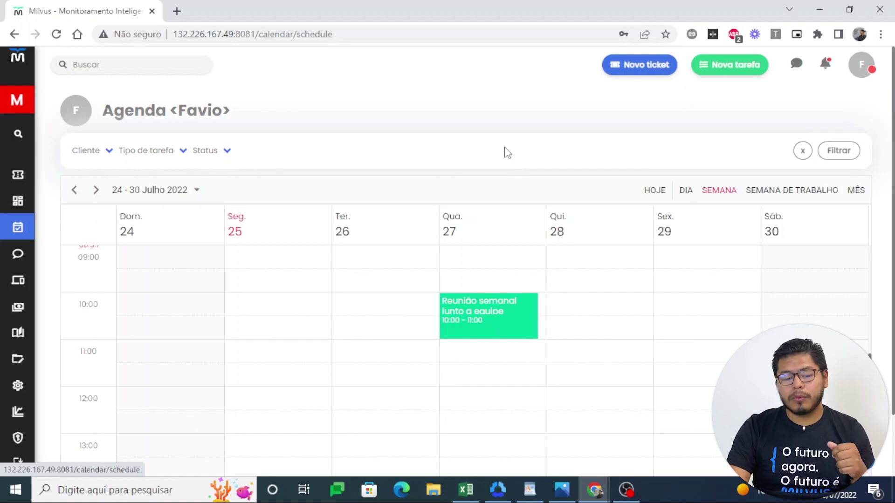
Open the "Reunião semanal junto a equipe" task on Wednesday 27 for editing
left_click(470, 314)
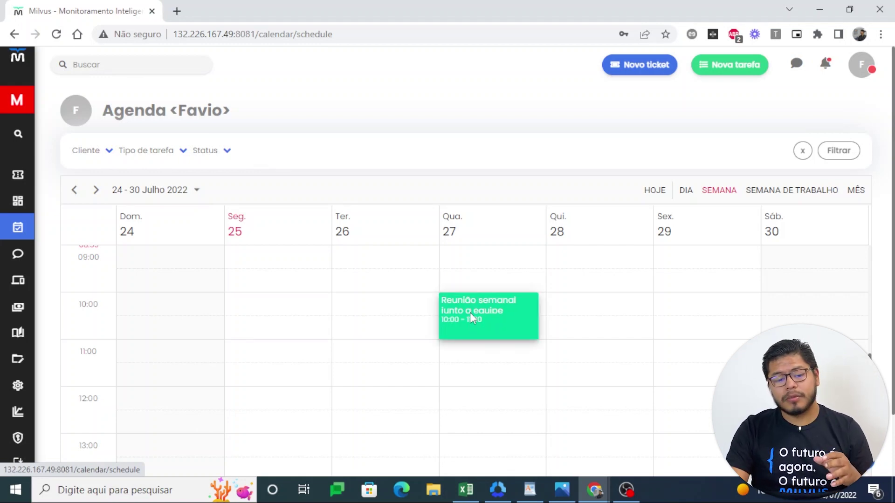
double_click(469, 312)
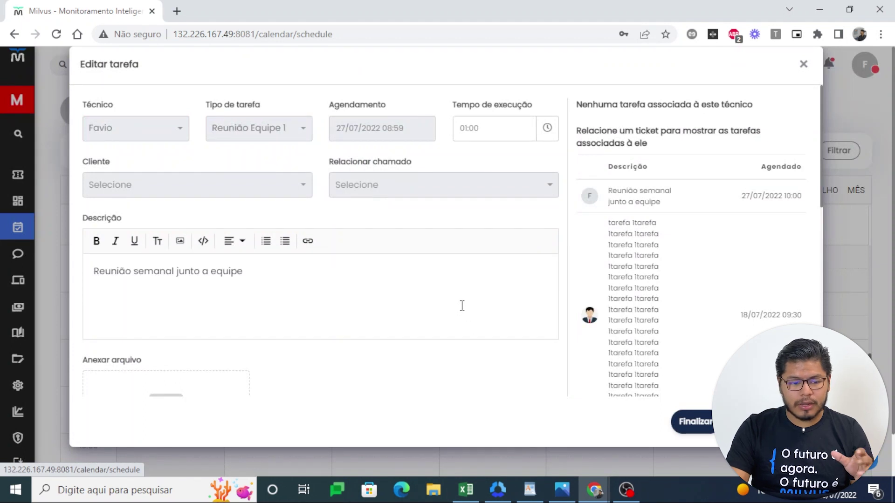
left_click_drag(314, 276, 136, 274)
left_click(252, 275)
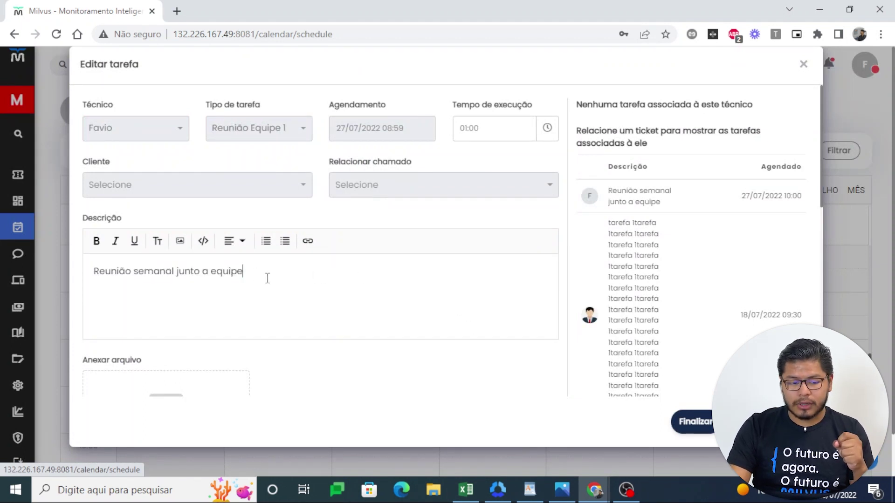
Set the task's execution time to 02:00 and finalize the task
left_click(491, 136)
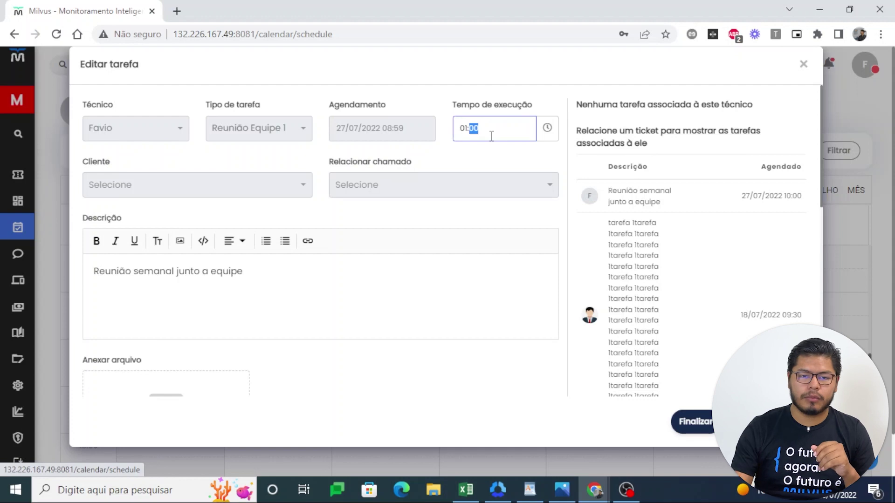
triple_click(491, 138)
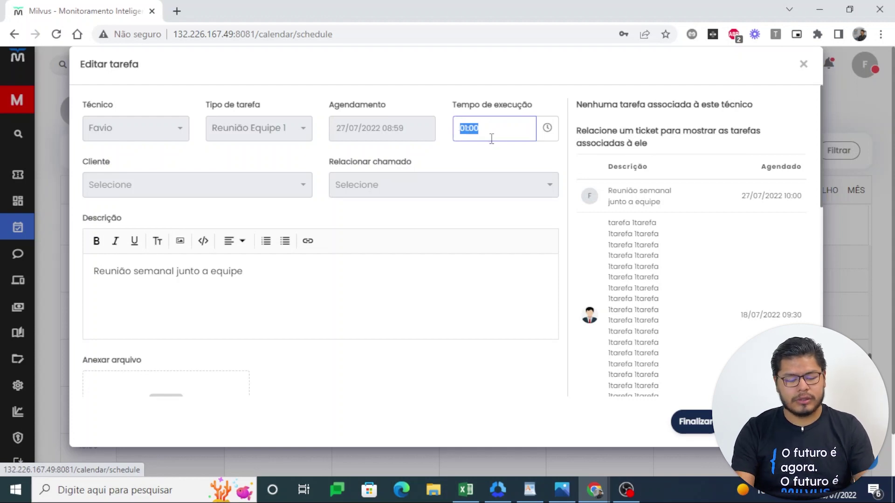
type("02:00")
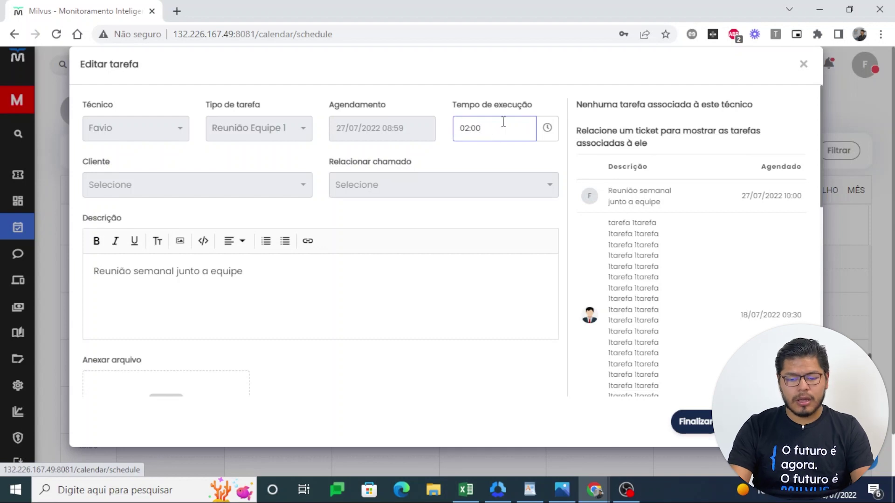
left_click(691, 425)
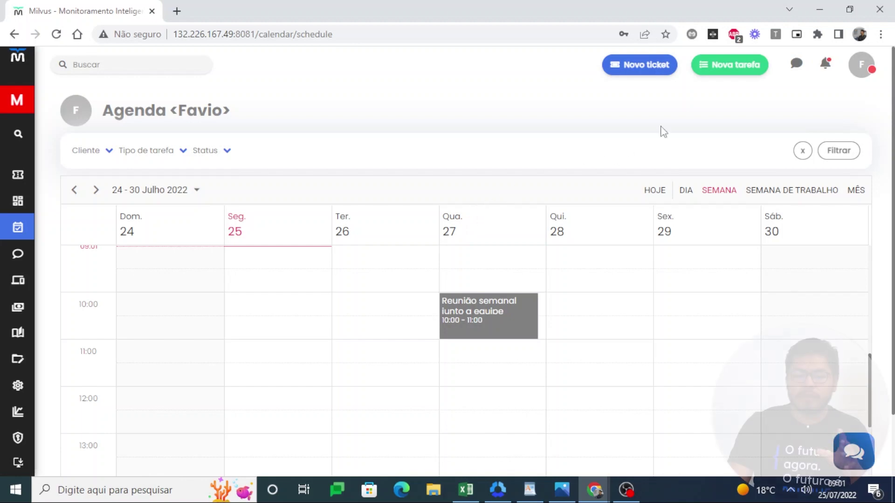
Start a new task and set its type to "Atendimento progr..."
left_click(737, 75)
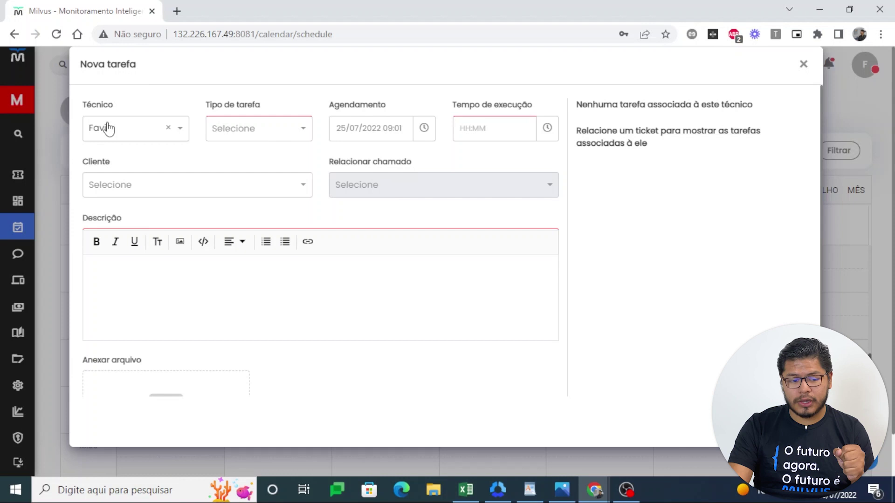
left_click(283, 138)
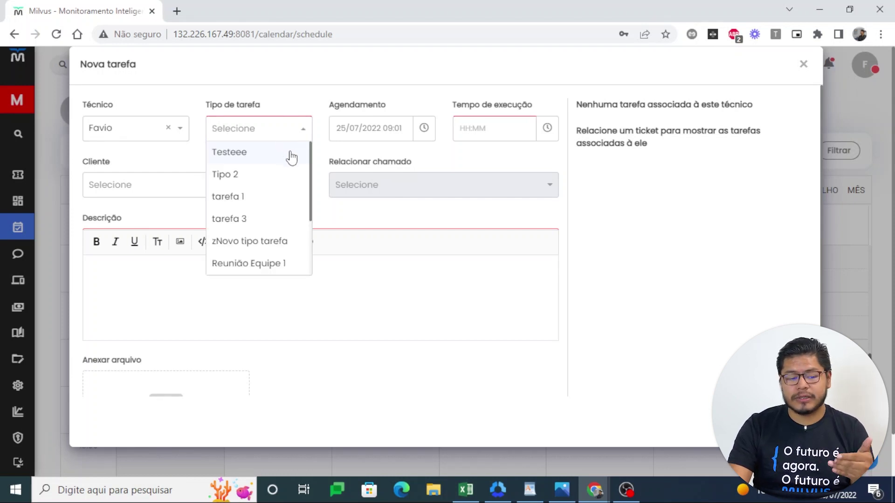
scroll(293, 158, "down", 2)
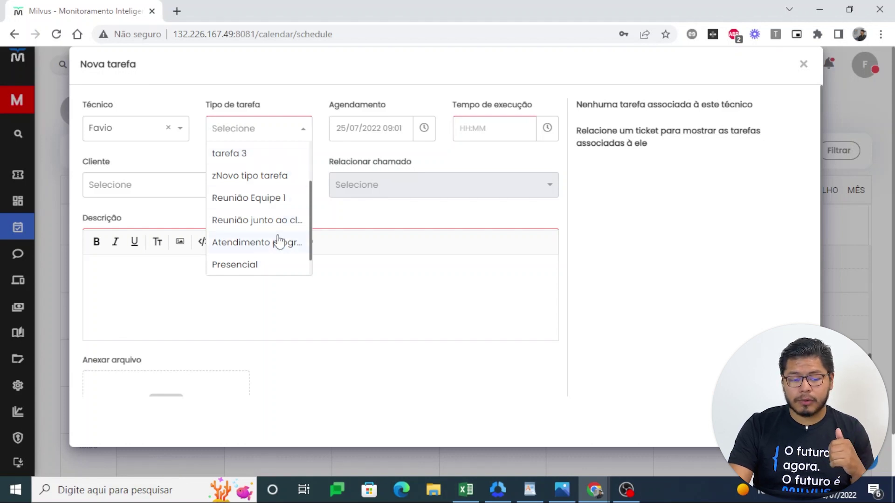
left_click(260, 248)
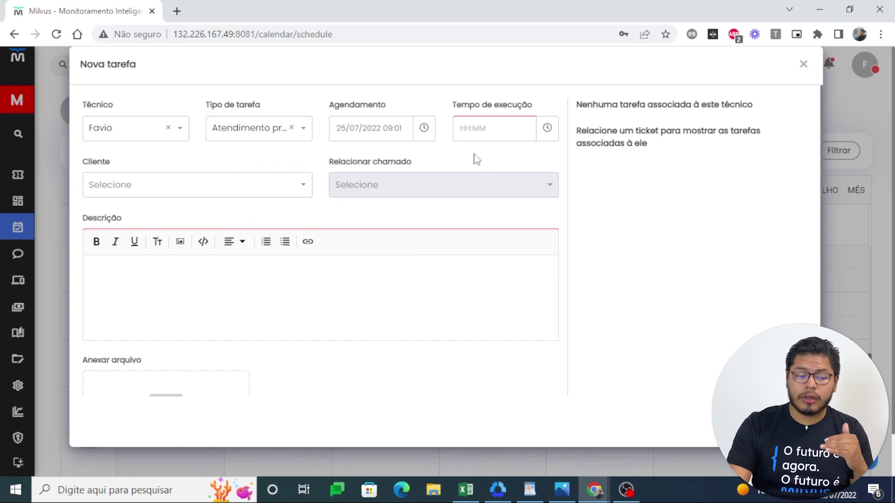
Schedule the new task for 26/07/2022 10:00 with an execution time of 01:00
left_click(392, 130)
left_click(426, 314)
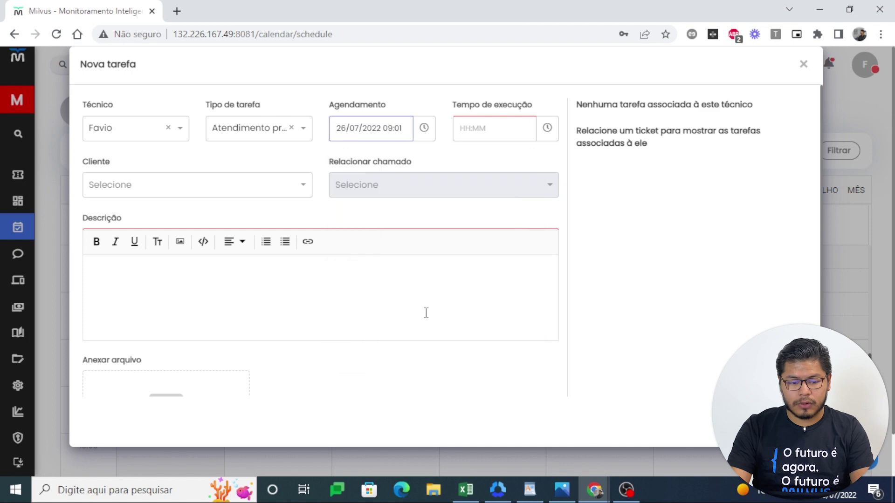
left_click(403, 128)
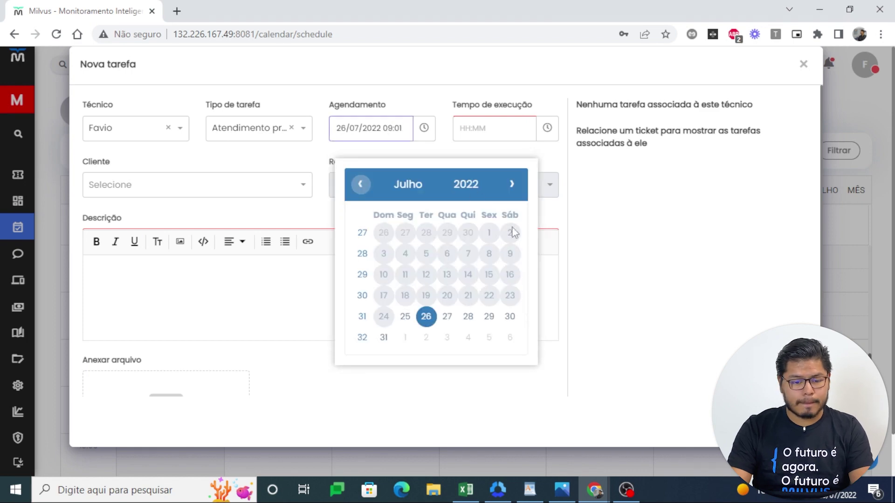
left_click(425, 140)
left_click(424, 130)
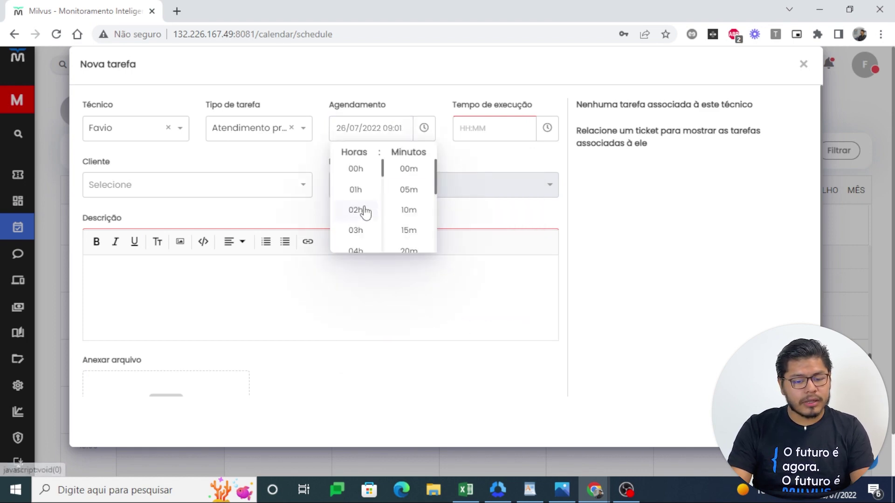
scroll(362, 214, "down", 3)
left_click(359, 241)
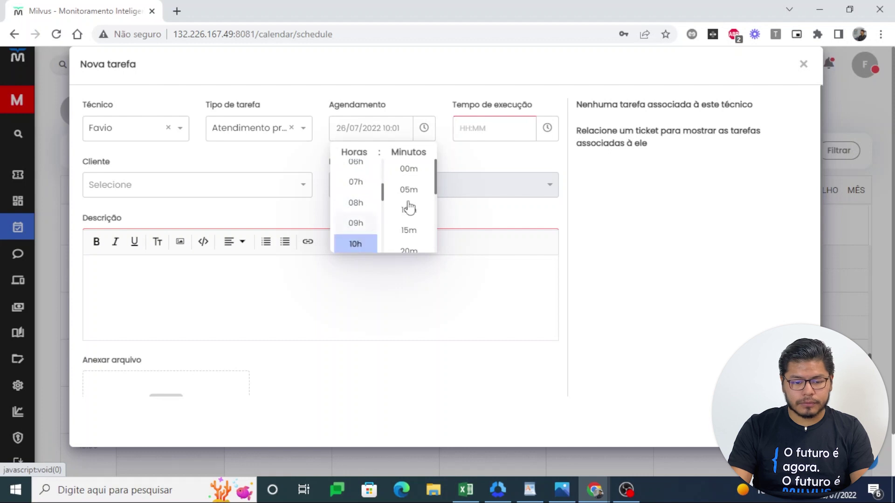
left_click(409, 169)
left_click(508, 124)
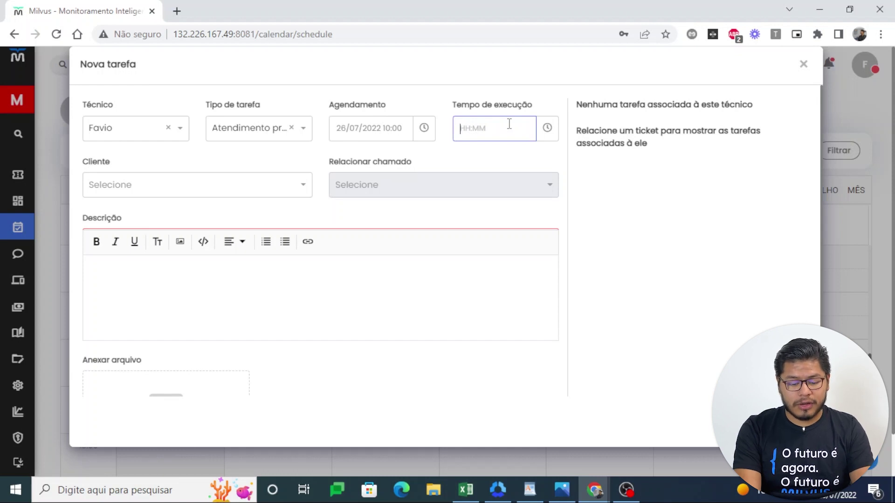
type("01:00")
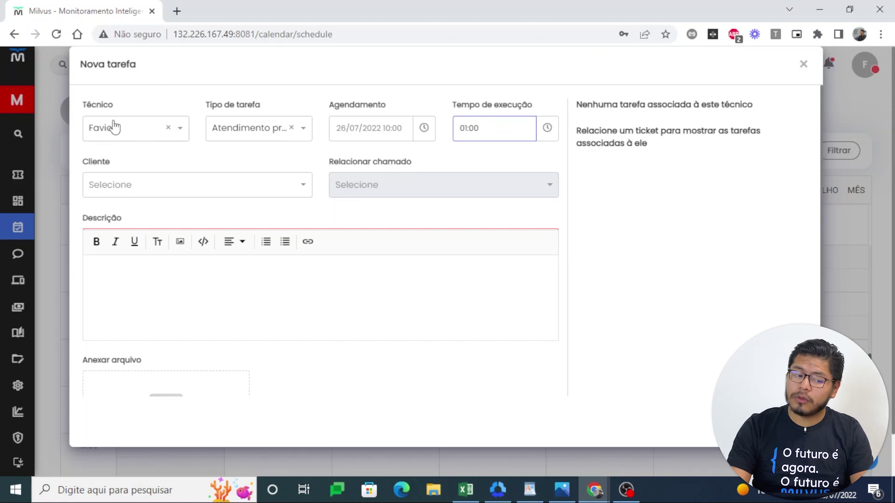
Assign the task to the first technician in the list and choose Milvus Latam as the client
left_click(133, 135)
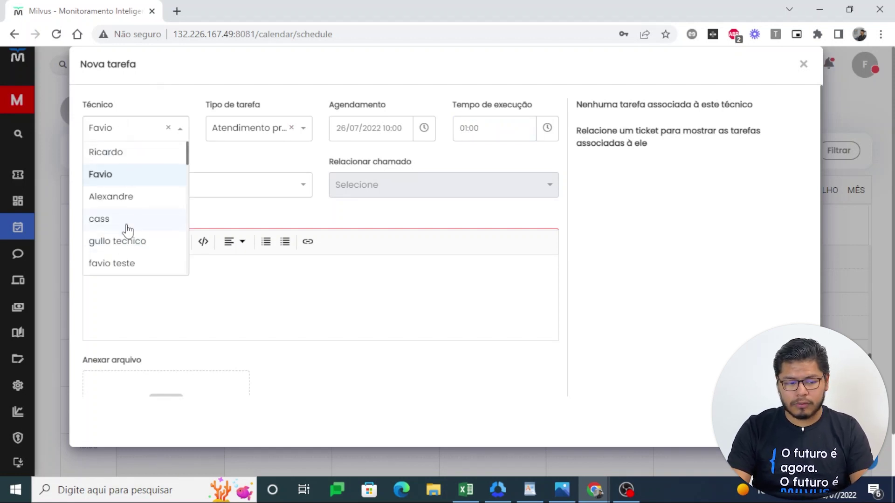
left_click(119, 157)
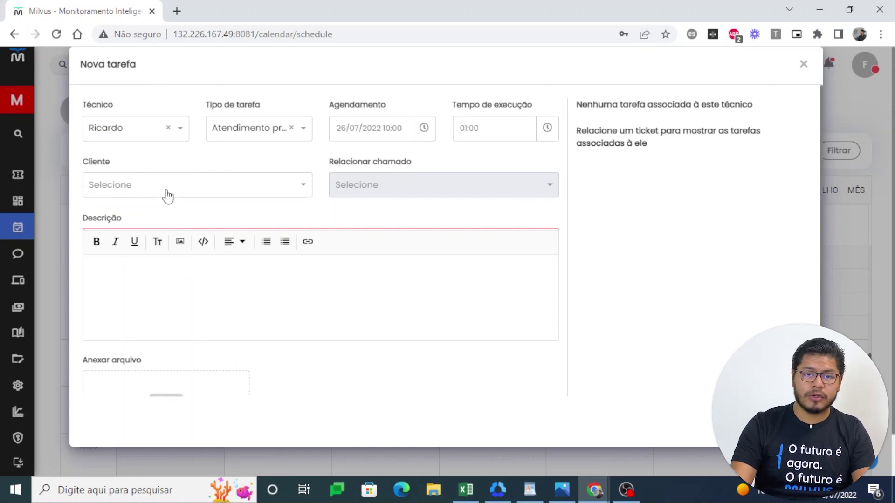
left_click(207, 195)
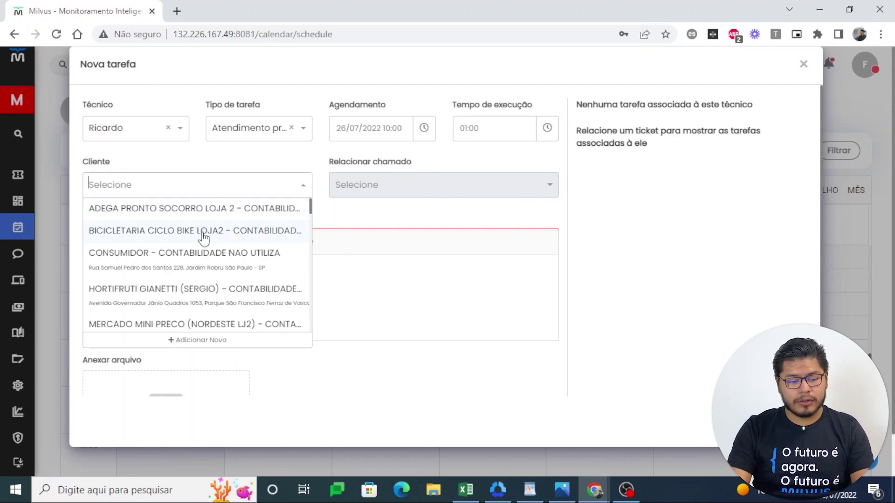
type("m")
type("vus")
key("BackSpace")
left_click(157, 233)
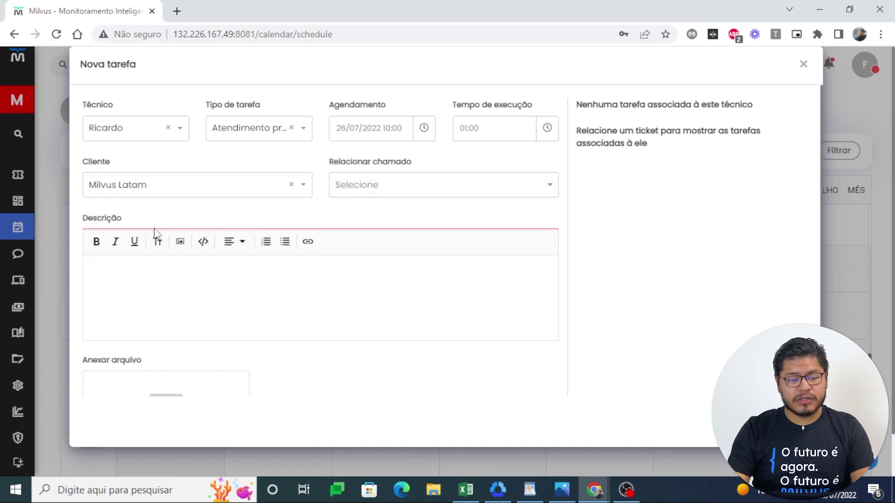
Relate the task to ticket #1173 and save it with the description "Validação de ticket atendimento agendado"
left_click(463, 190)
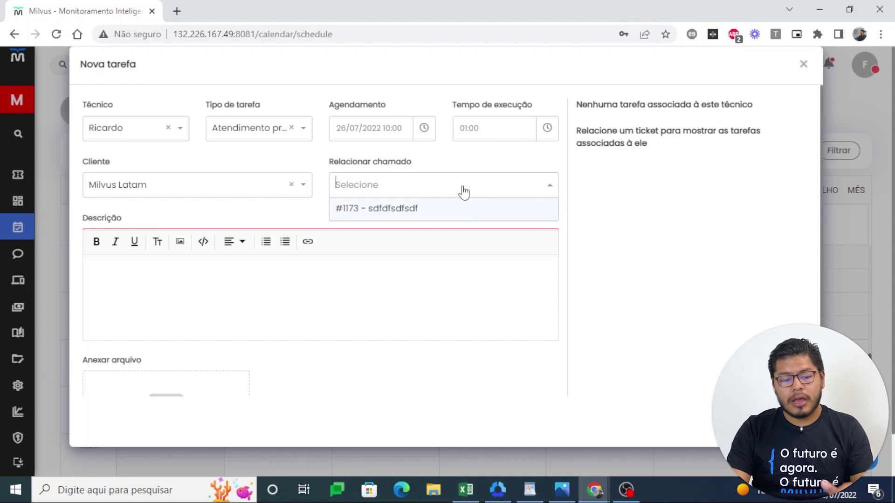
left_click(385, 212)
left_click(342, 296)
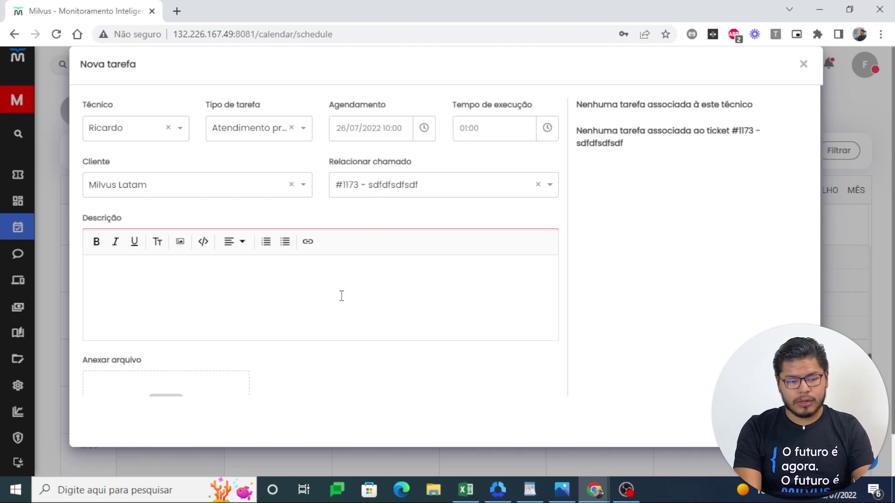
type("Validação de ticket  atendimento  agendado")
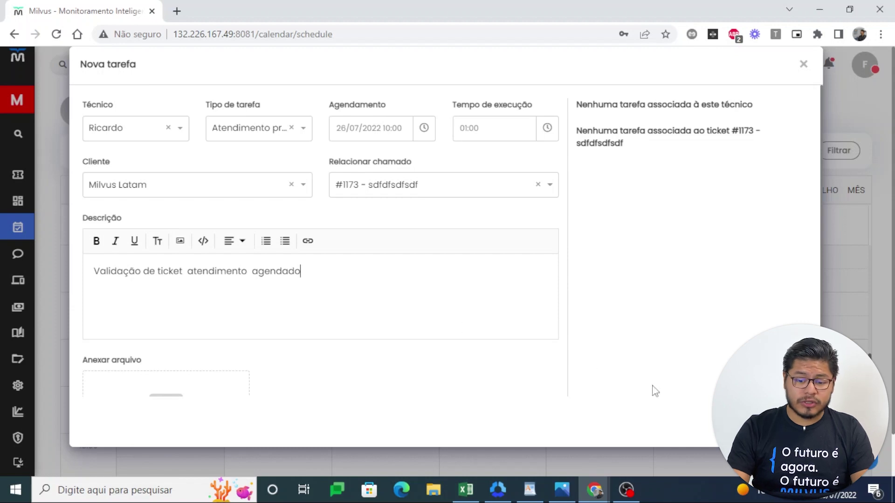
left_click(782, 422)
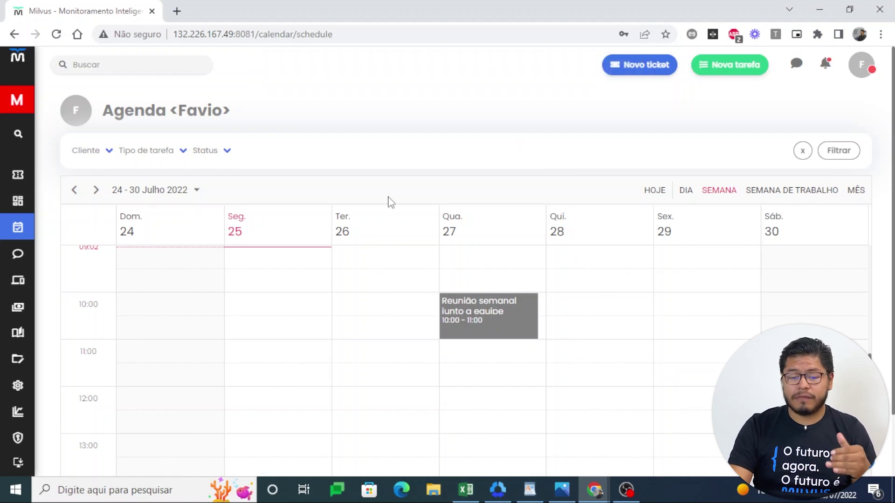
Open the team agenda (Agenda equipe) and show it as a month timeline
mouse_move(24, 236)
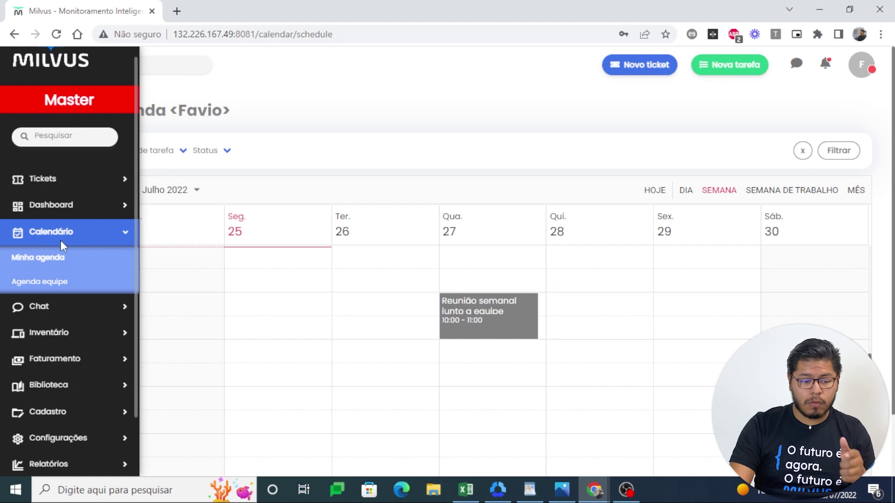
left_click(50, 285)
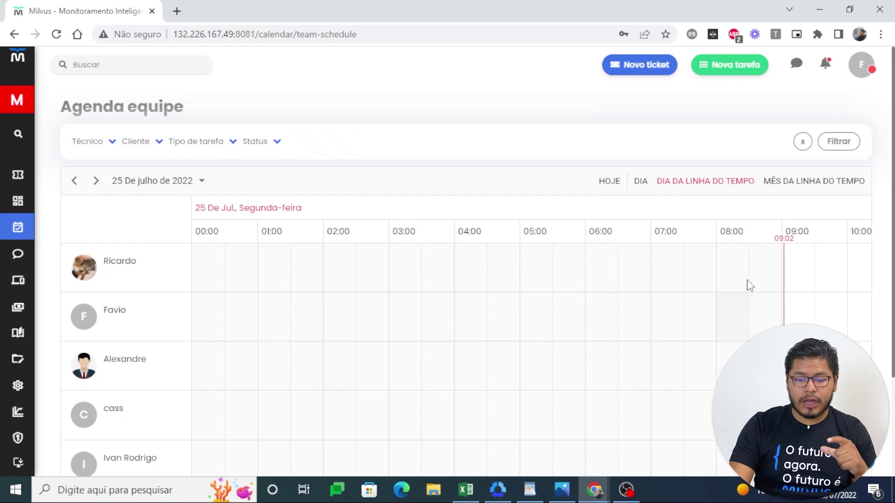
scroll(682, 270, "down", 3)
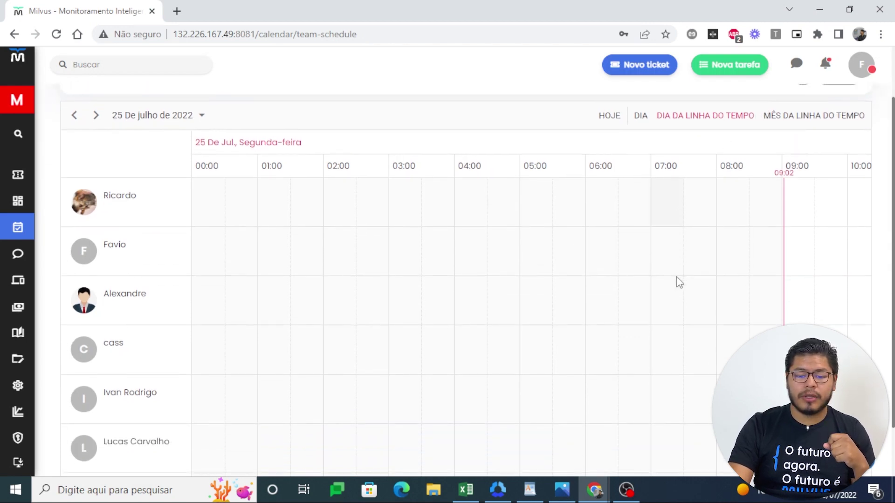
scroll(699, 252, "up", 3)
left_click(803, 190)
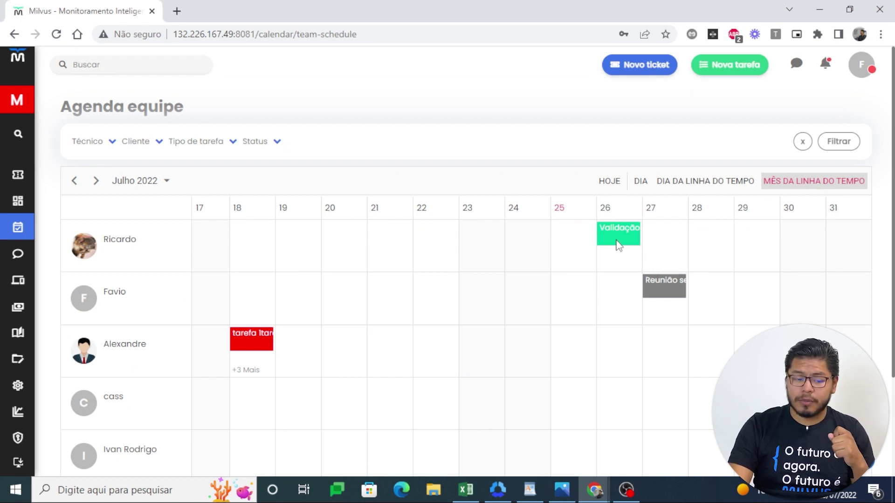
Reassign the "Validação" task on day 26 to the technician in the row directly below, keeping the same day
scroll(619, 247, "down", 3)
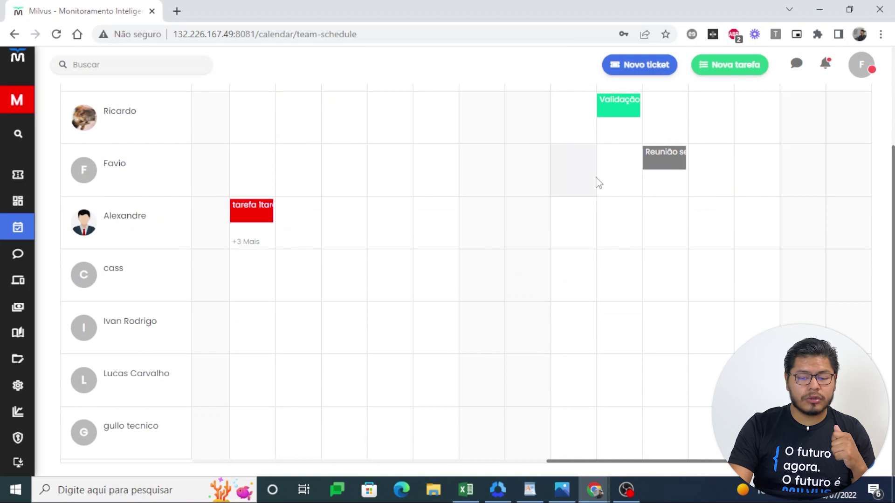
scroll(641, 300, "up", 3)
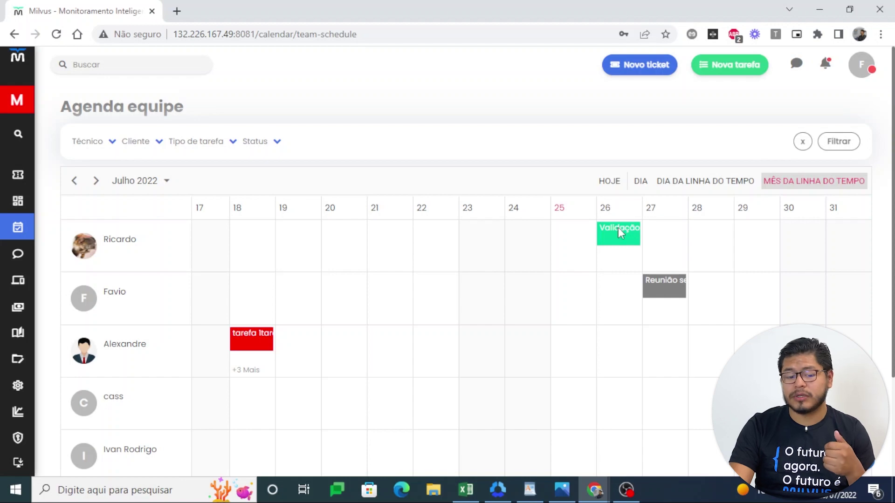
left_click_drag(619, 230, 628, 287)
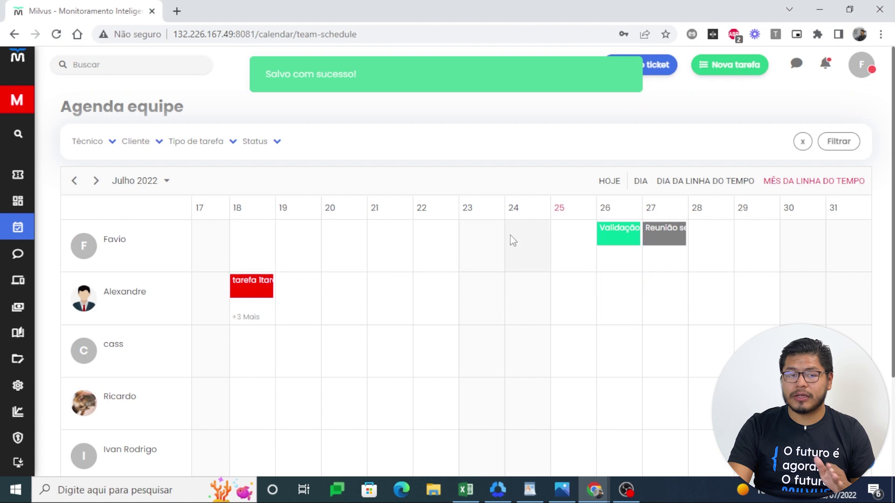
Open the reassigned "Validação" task on day 26 for editing and set its execution time to 01:30
left_click(615, 237)
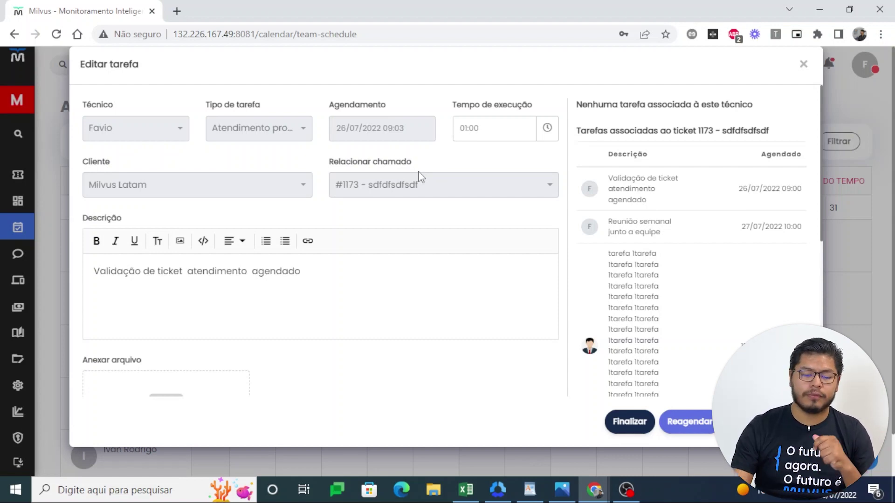
left_click(496, 132)
left_click(496, 131)
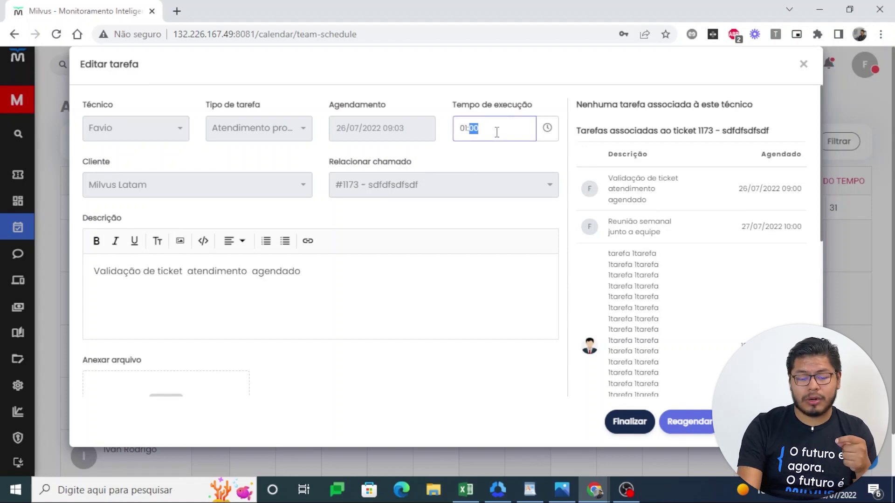
type("0")
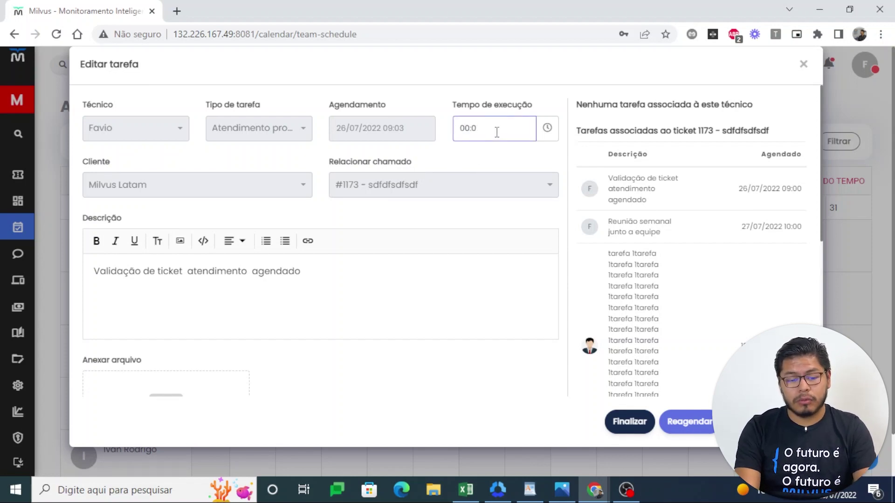
key("BackSpace")
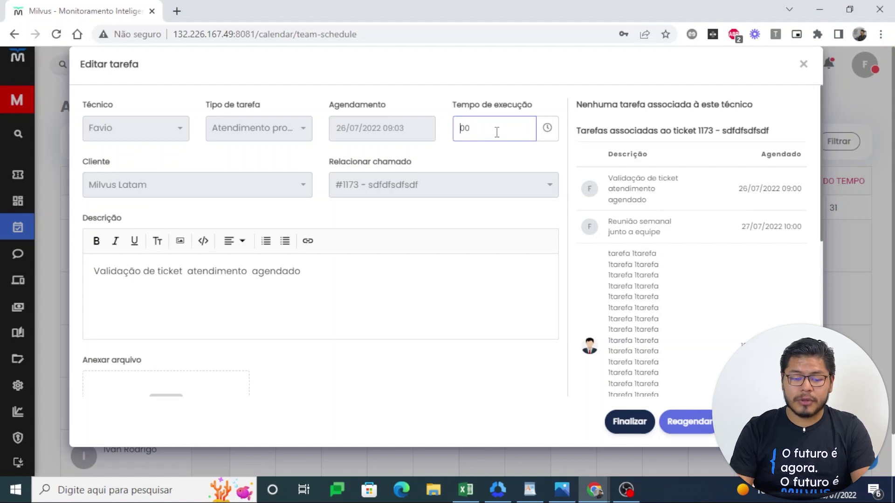
left_click(497, 123)
key("BackSpace")
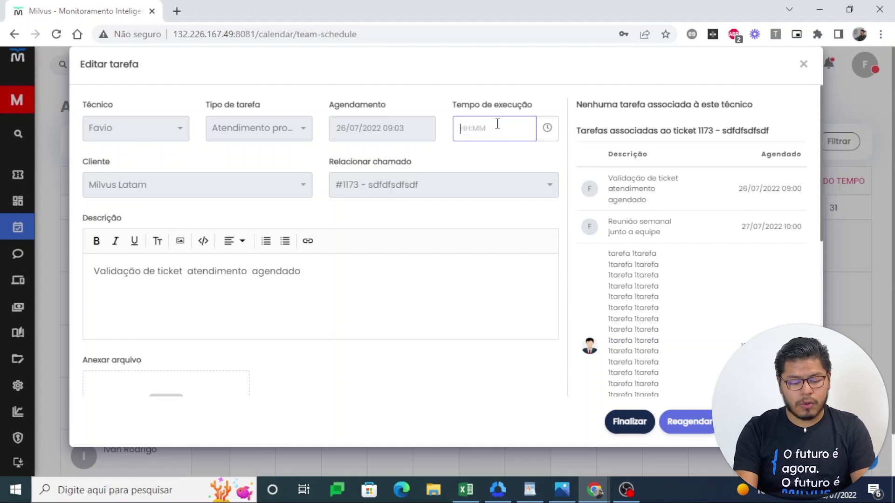
type("01:30")
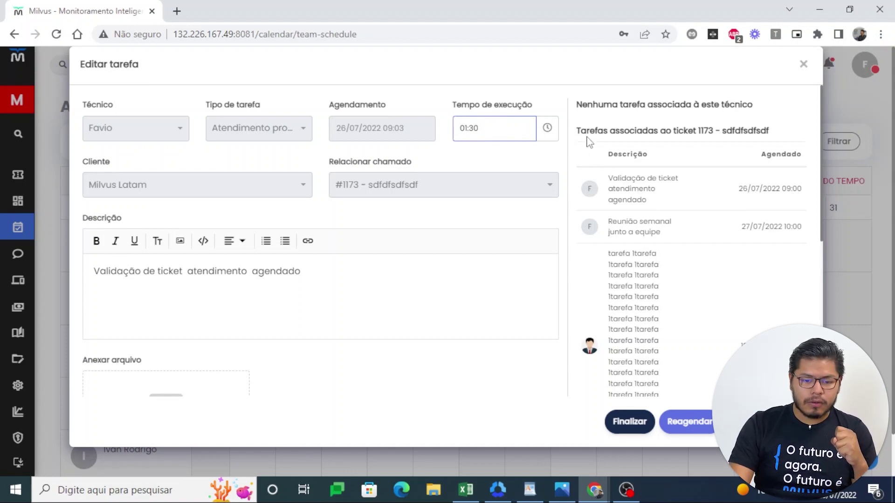
Finalize the task, logging its 01:30 execution time on ticket #1173
left_click(629, 421)
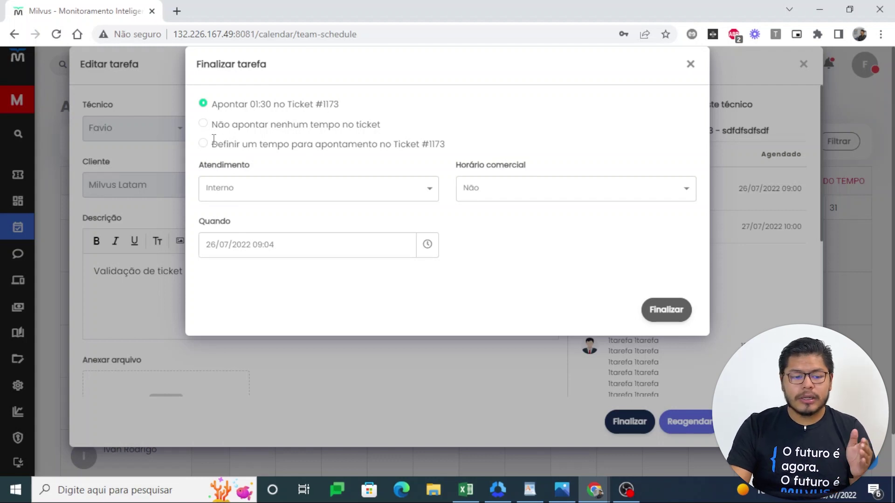
left_click(202, 124)
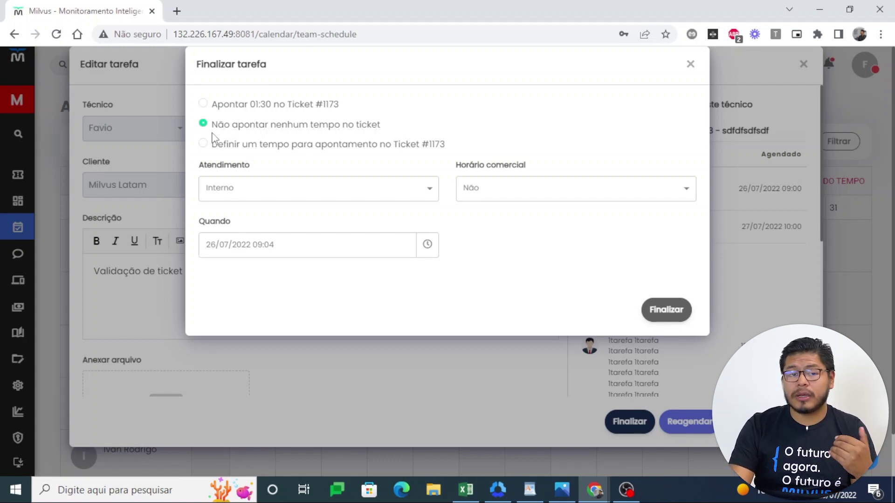
left_click(204, 144)
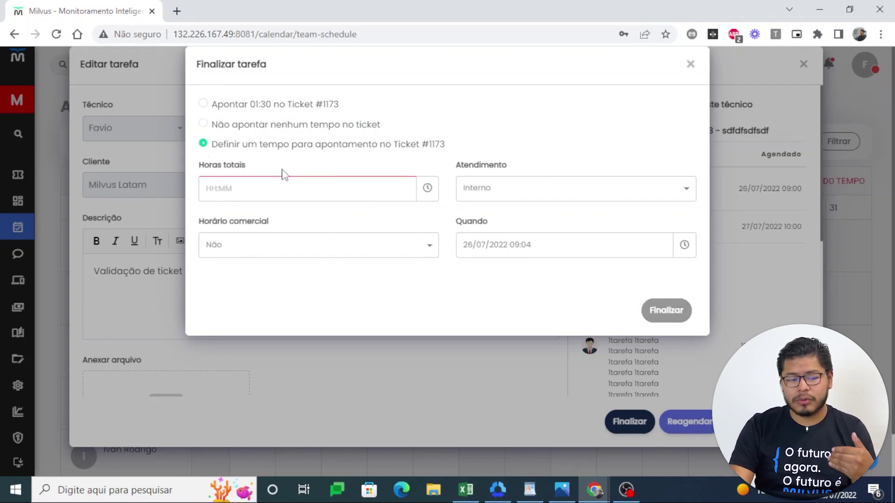
left_click(204, 105)
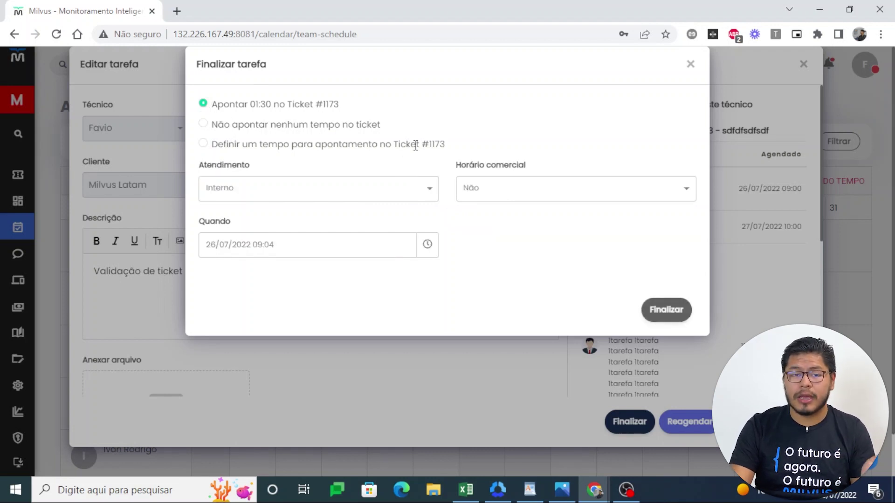
left_click(665, 309)
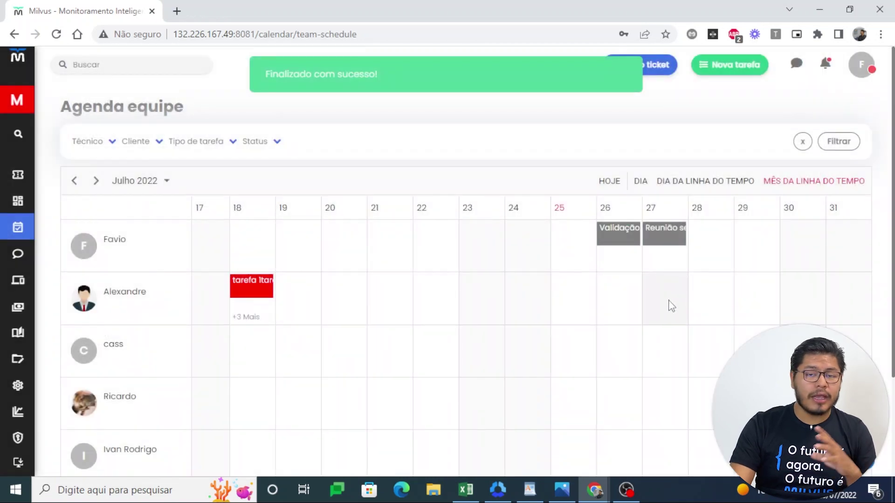
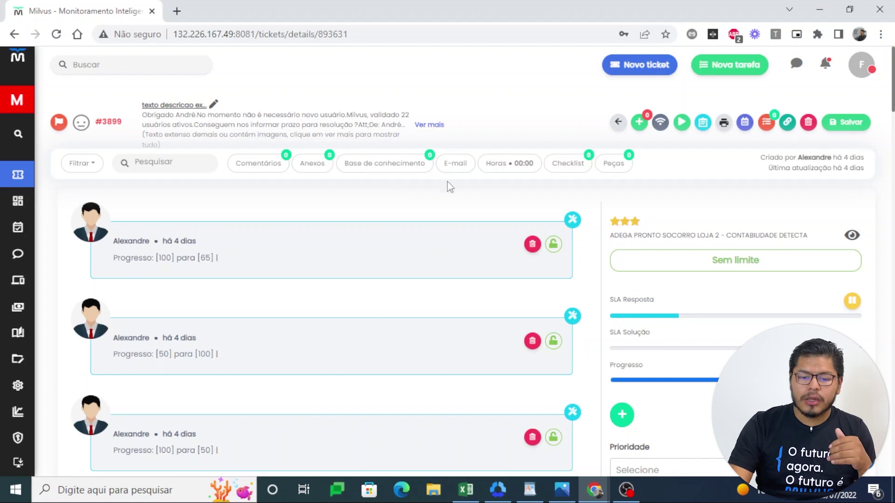
Start the service on ticket #3899 as an internal one (Atendimento interno)
left_click(678, 120)
left_click(410, 329)
left_click(446, 345)
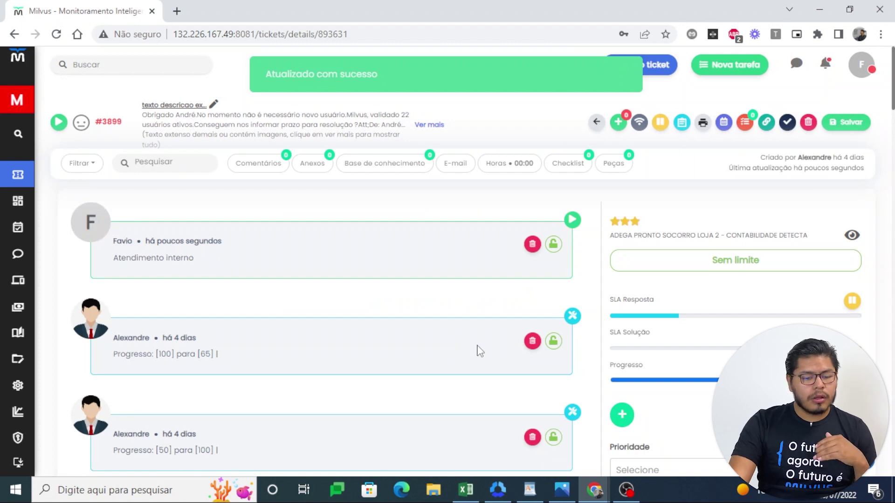
scroll(480, 347, "down", 1)
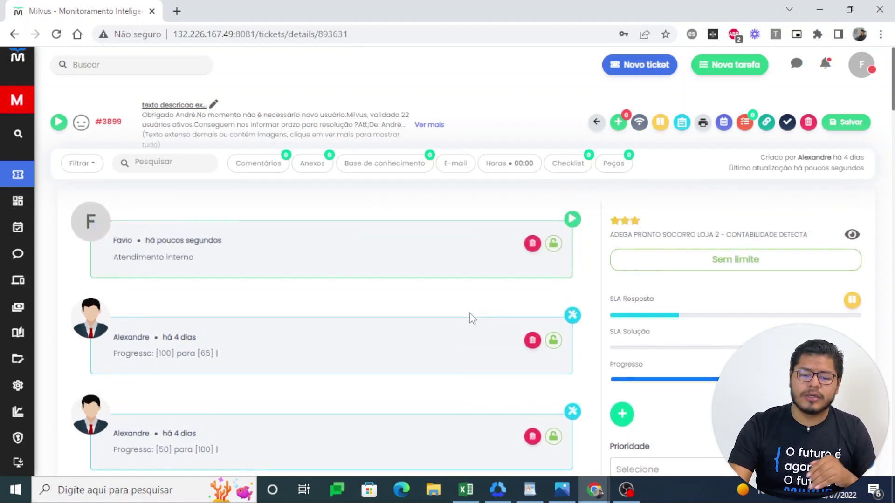
Pause ticket #3899 and its SLA with the comment "Agendamento para visita tecnica" and the pause reason "Motivo pausa test"
left_click(661, 123)
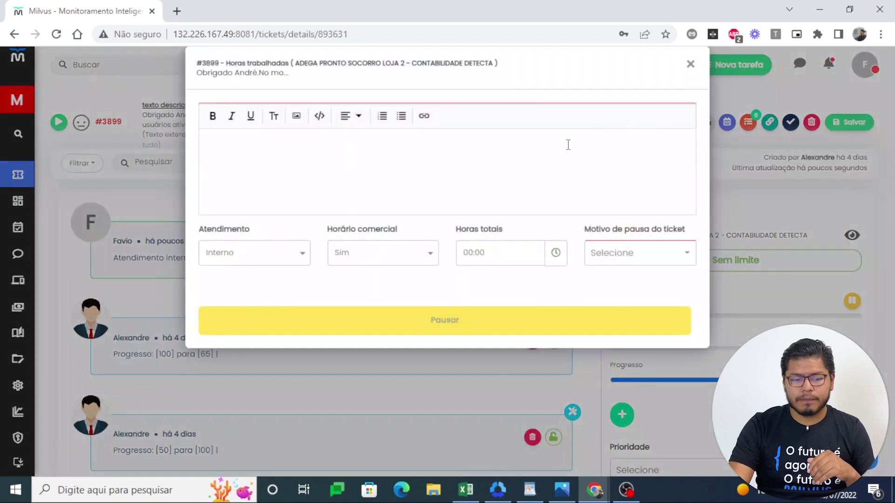
type("A")
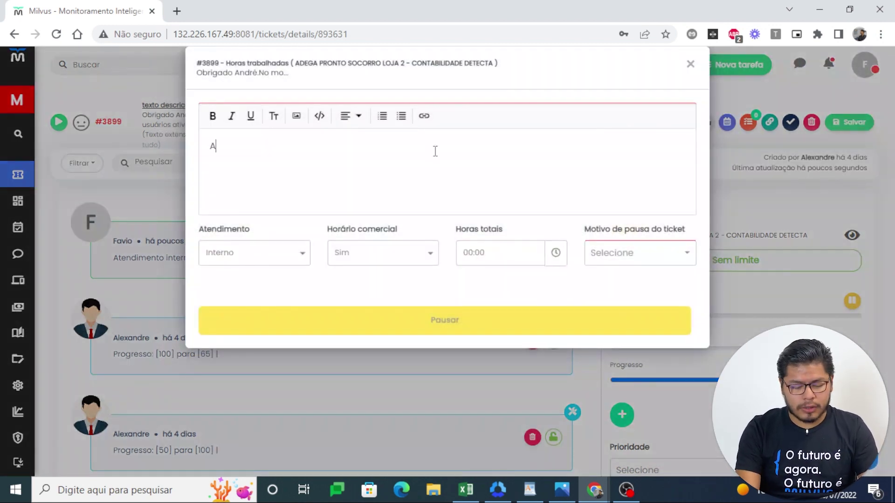
type("gendamento para ")
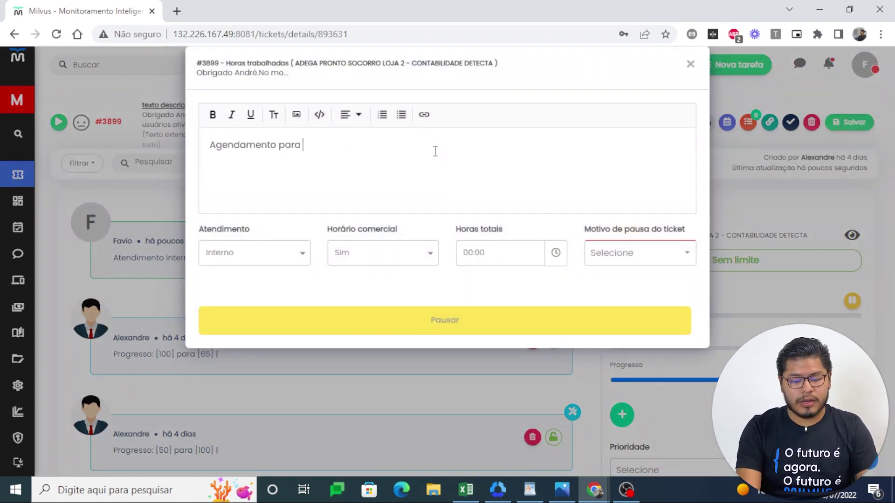
type("visita tecnica")
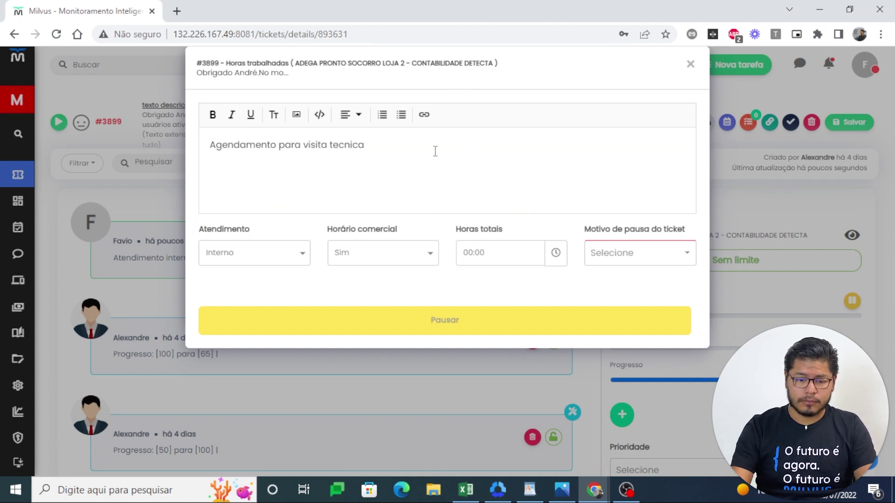
left_click(629, 258)
left_click(622, 280)
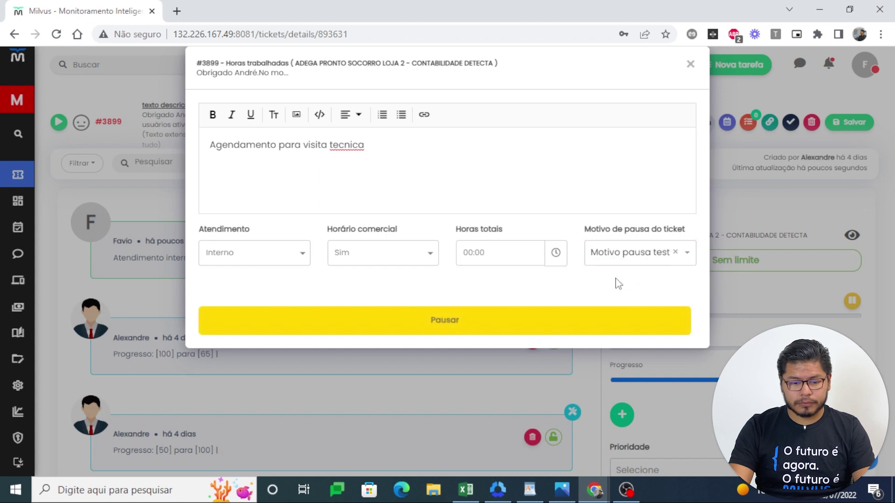
left_click(452, 321)
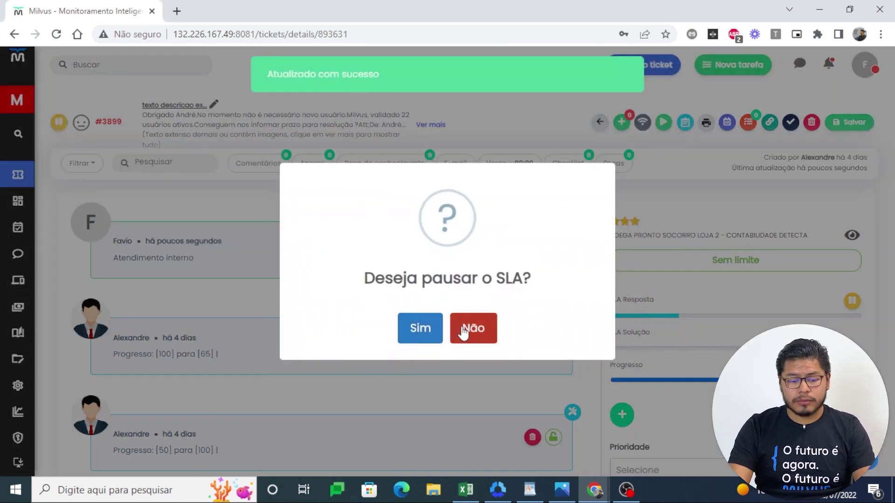
left_click(418, 329)
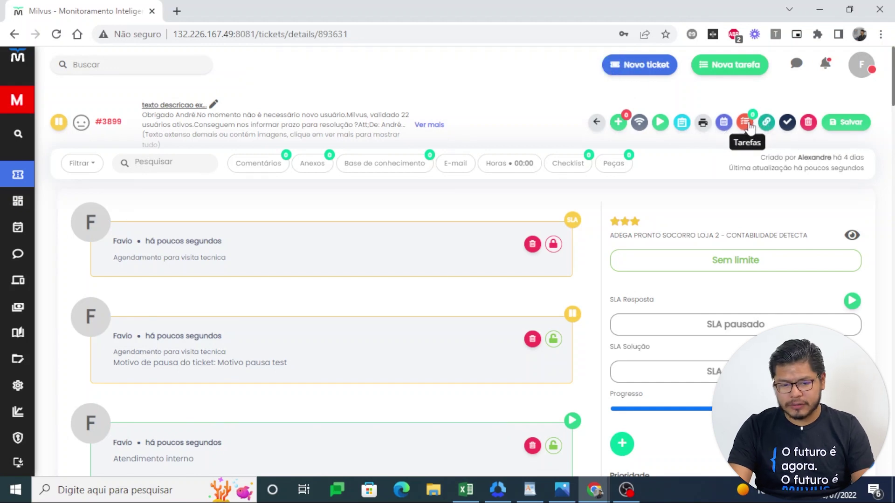
Create a new task from ticket #3899, assigned to the first technician in the list, with the task type "Remanejamento"
left_click(746, 122)
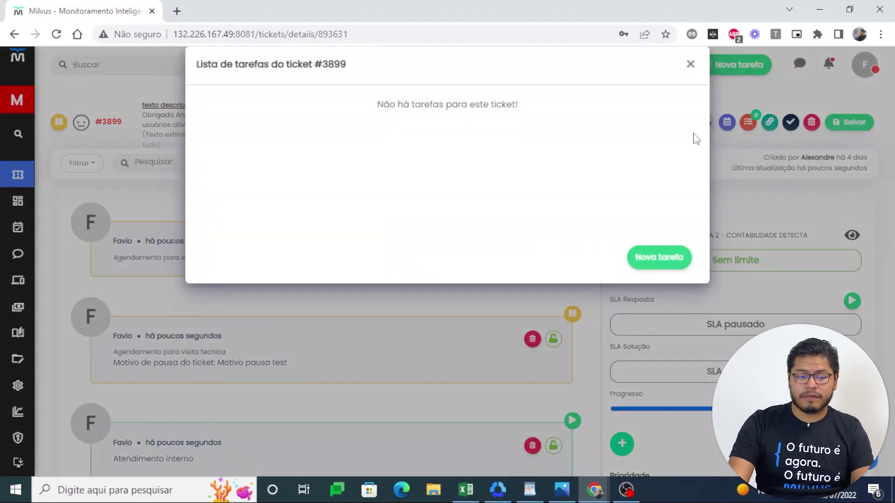
left_click(651, 258)
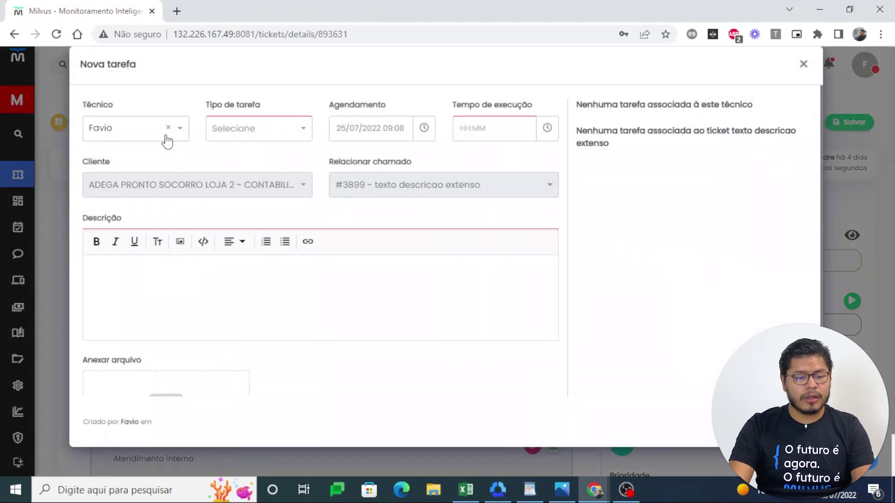
left_click(148, 128)
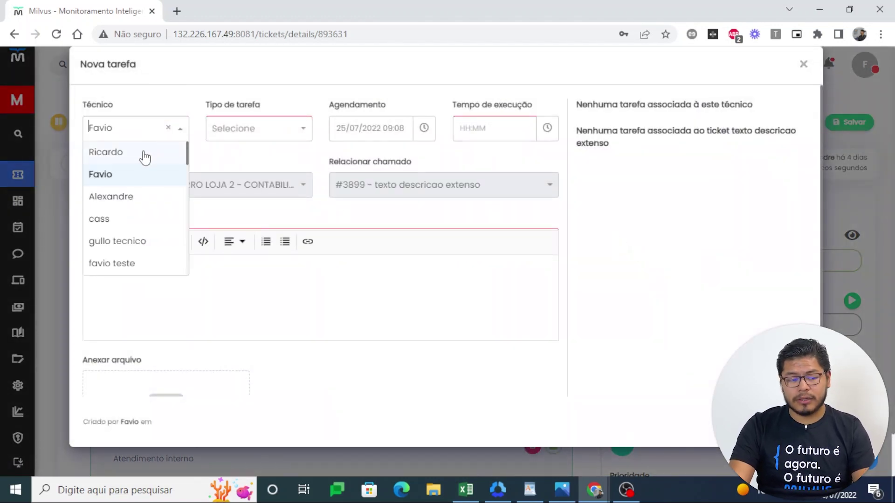
left_click(145, 157)
left_click(273, 135)
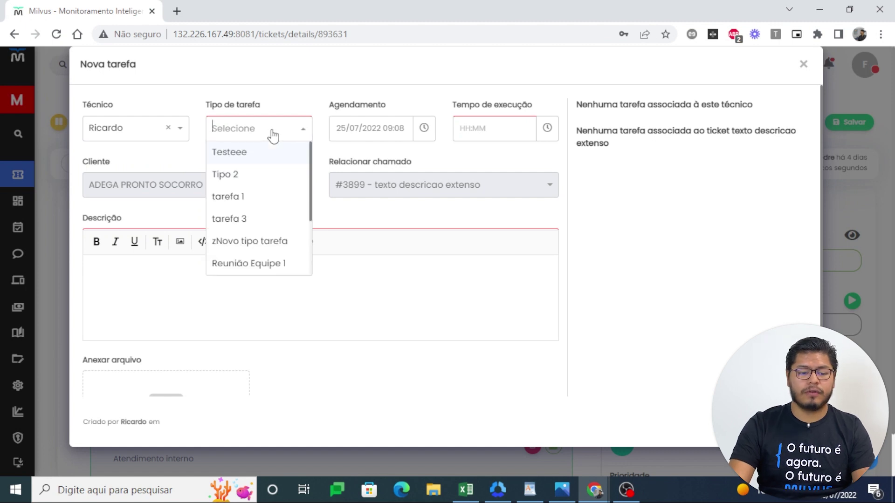
scroll(288, 195, "down", 2)
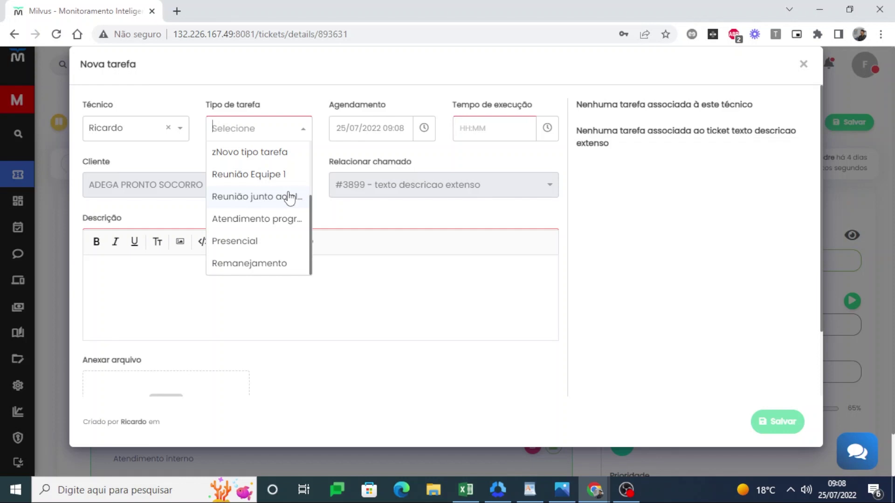
left_click(260, 262)
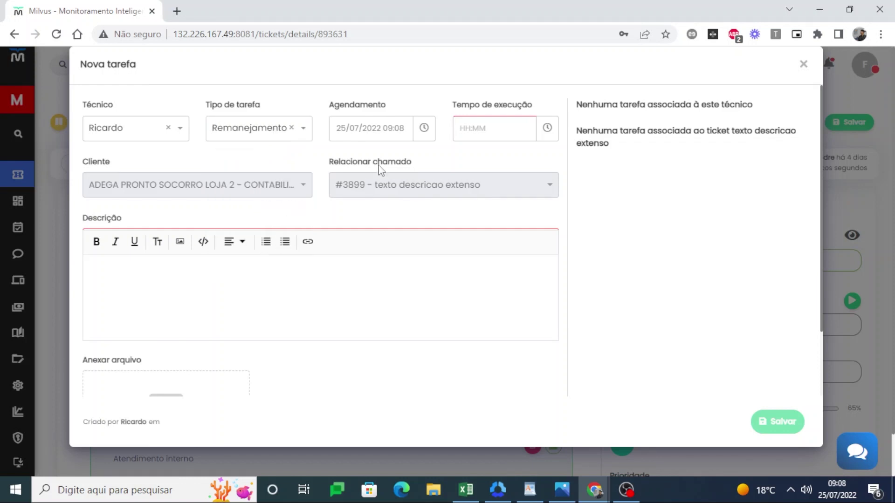
Schedule the new task for 29/07/2022 at 10:00 with an execution time of 00:30
left_click(381, 128)
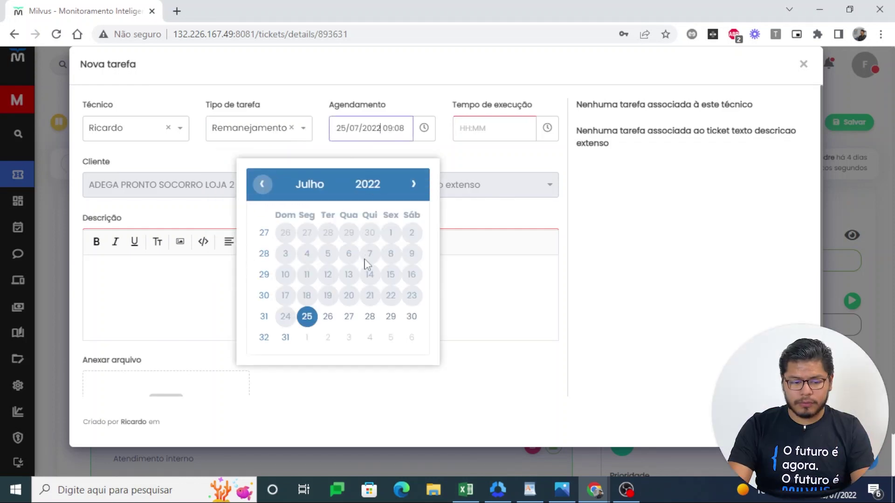
left_click(391, 317)
left_click(394, 122)
left_click(430, 131)
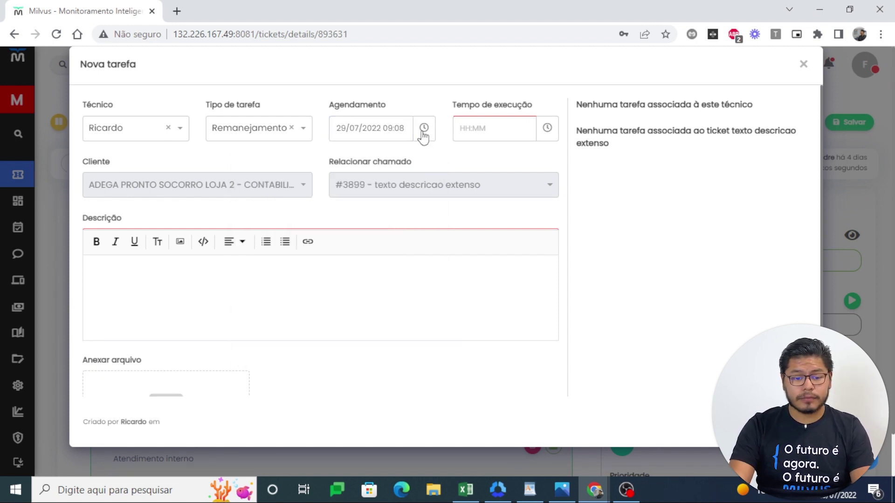
left_click(423, 135)
scroll(363, 246, "down", 3)
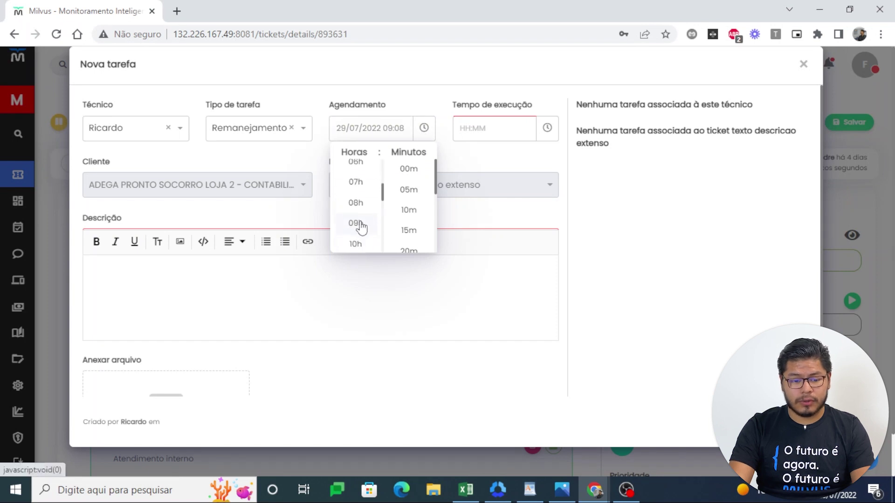
left_click(354, 243)
left_click(408, 169)
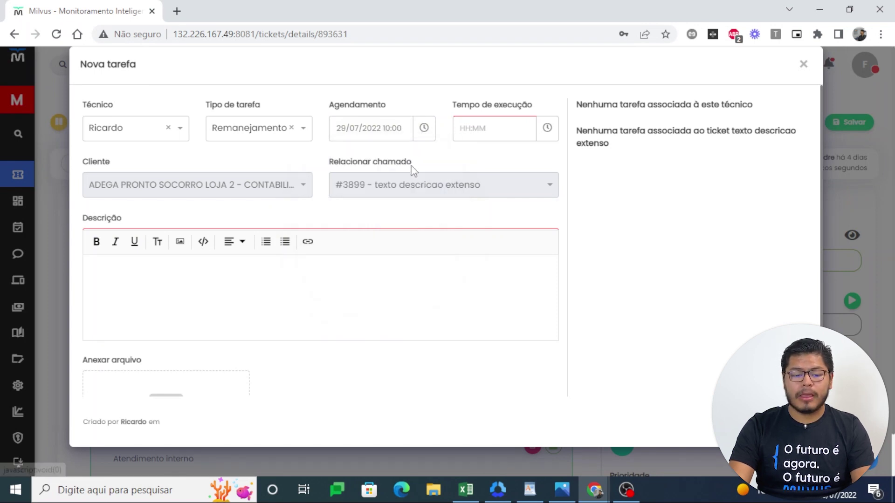
left_click(495, 124)
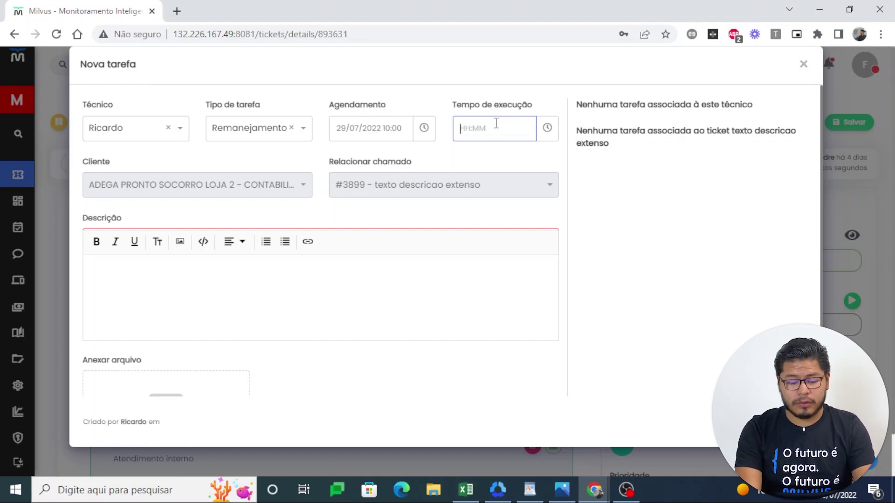
type("00:30")
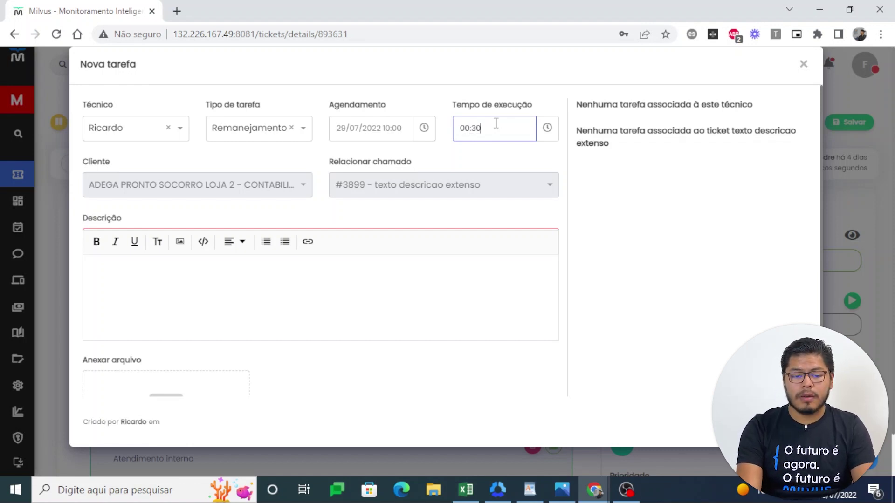
Save the task with the description, after the technician's name, "por gentileza realizar o recolhimento de todos os teclados e mouses e levar para outro departamento"
left_click(360, 274)
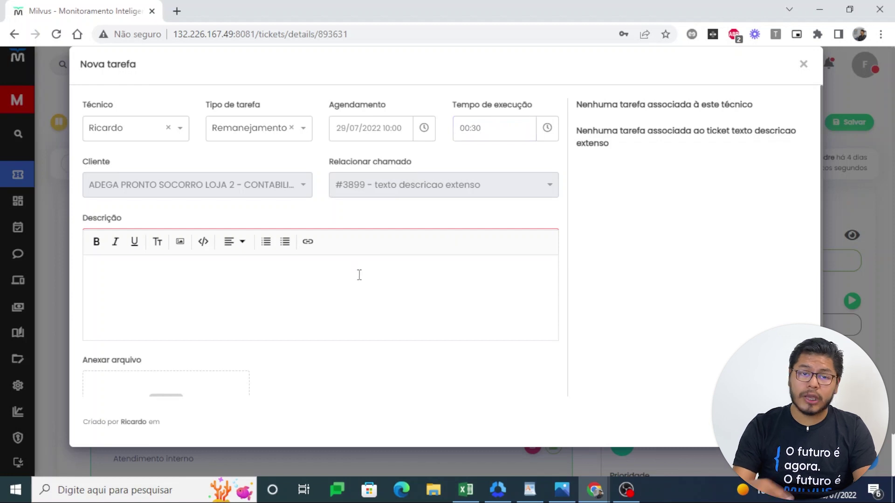
type("Ricardo por gentileza realizar  o recolhimento de ")
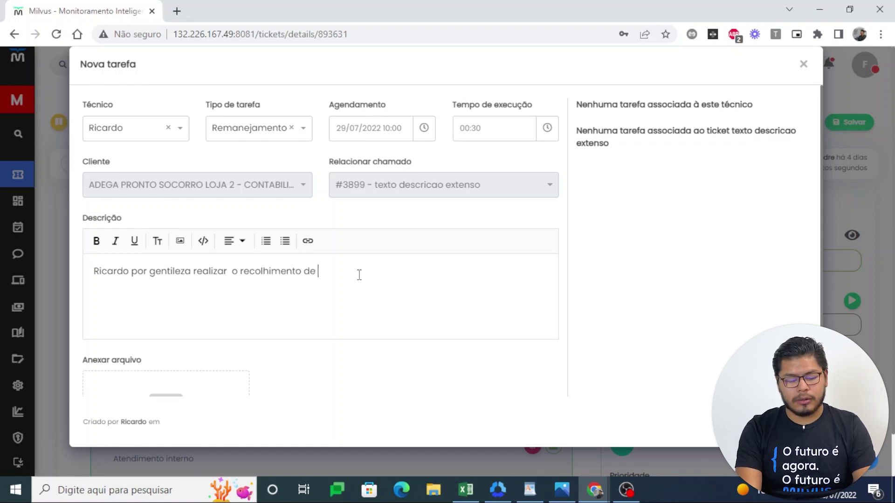
type("todos os tec")
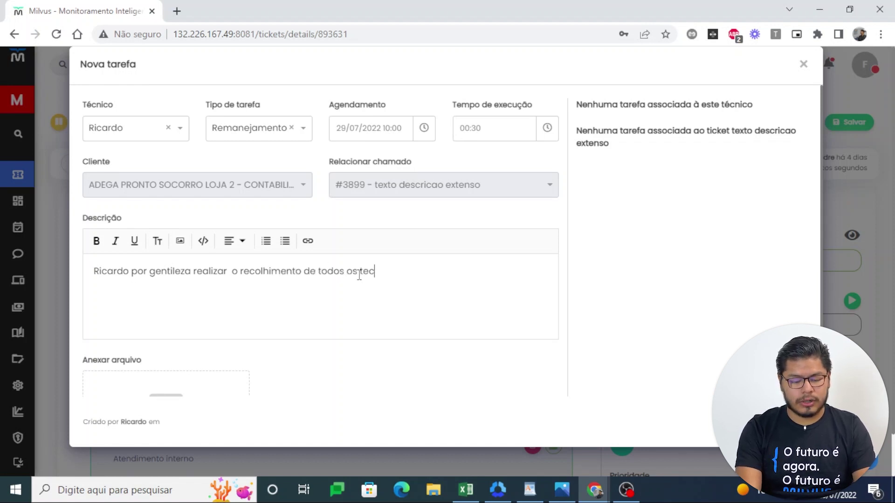
type("lados e mouses")
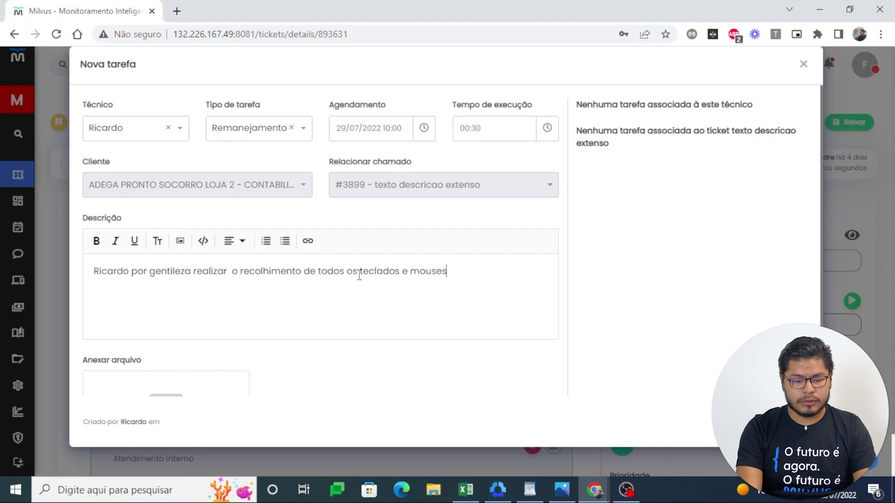
type("  lev")
key("BackSpace")
key("BackSpace")
key("BackSpace")
type("e levar para outro ")
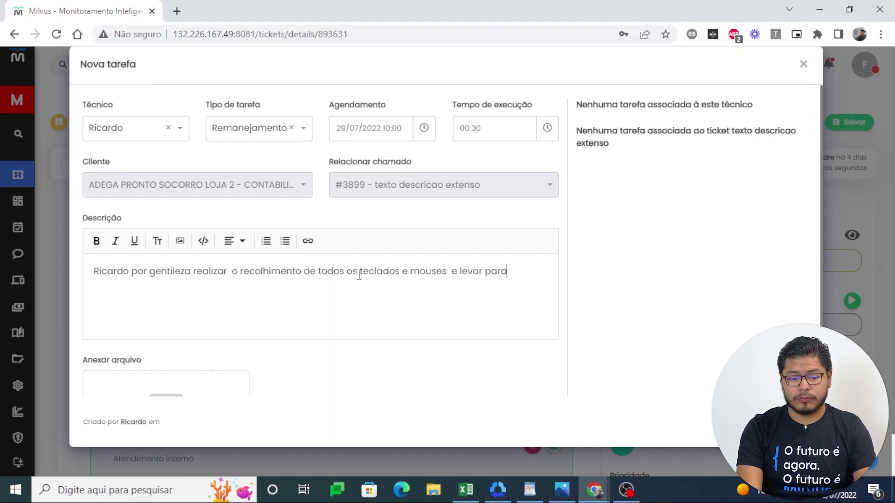
type("departamento")
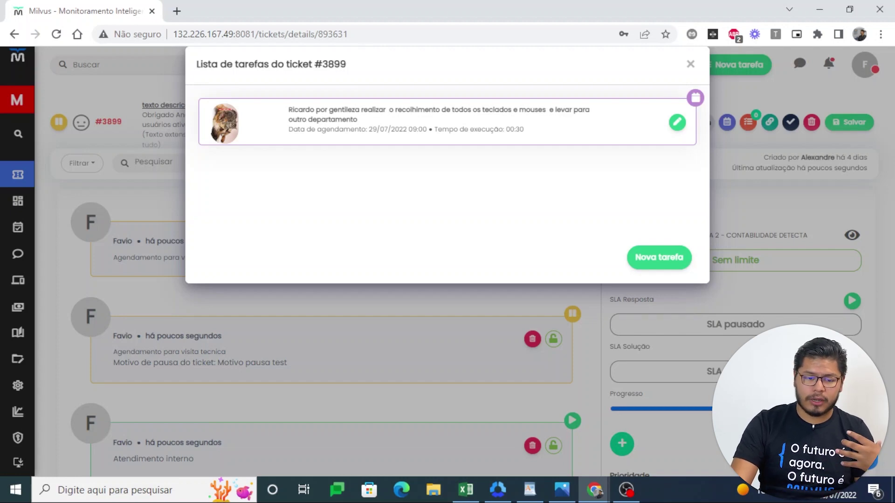
Start another new task from ticket #3899 with the task type "Remanejamento", keeping the preselected technician
left_click(657, 257)
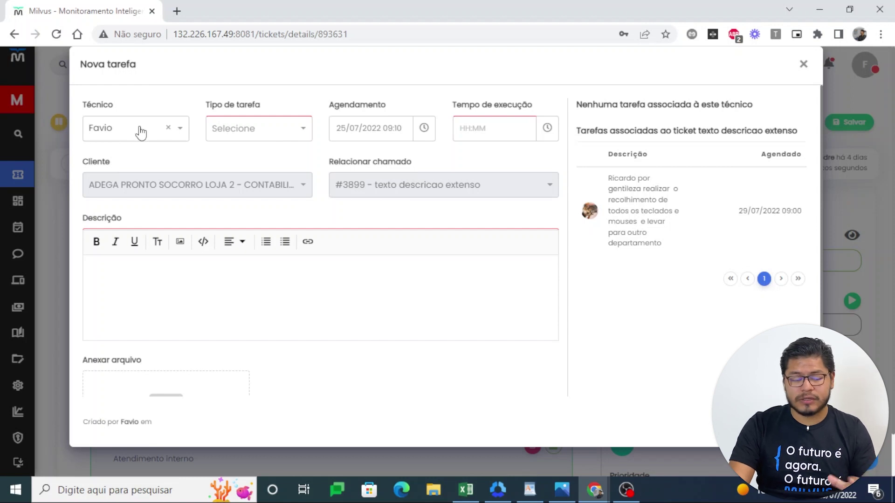
left_click(272, 137)
scroll(275, 205, "down", 3)
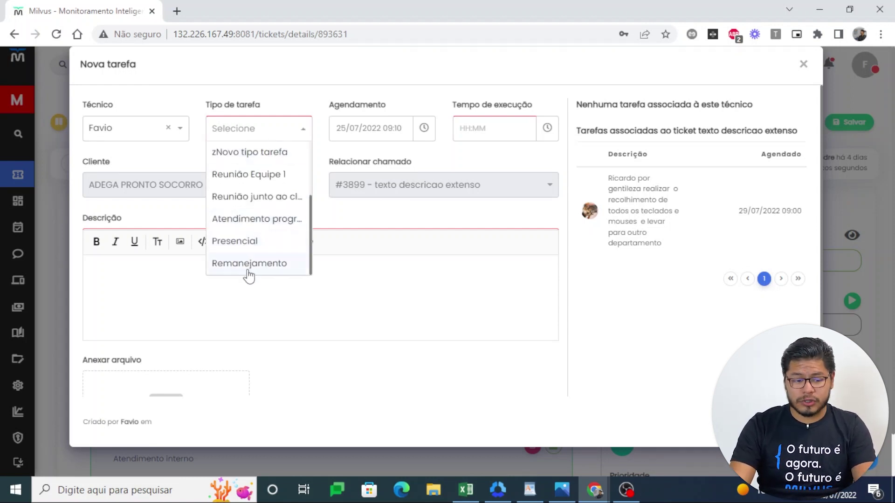
left_click(249, 264)
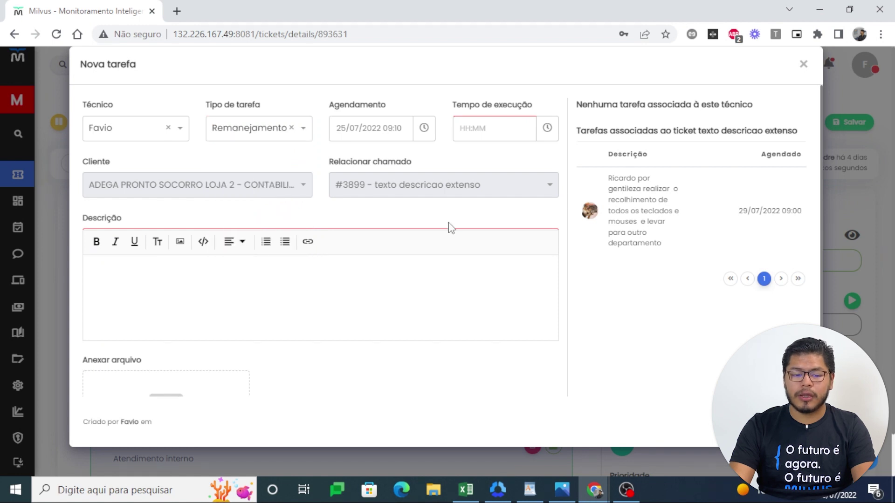
Schedule the second ticket task for 29/07/2022 at 10:00 with an execution time of 00:30
left_click(422, 131)
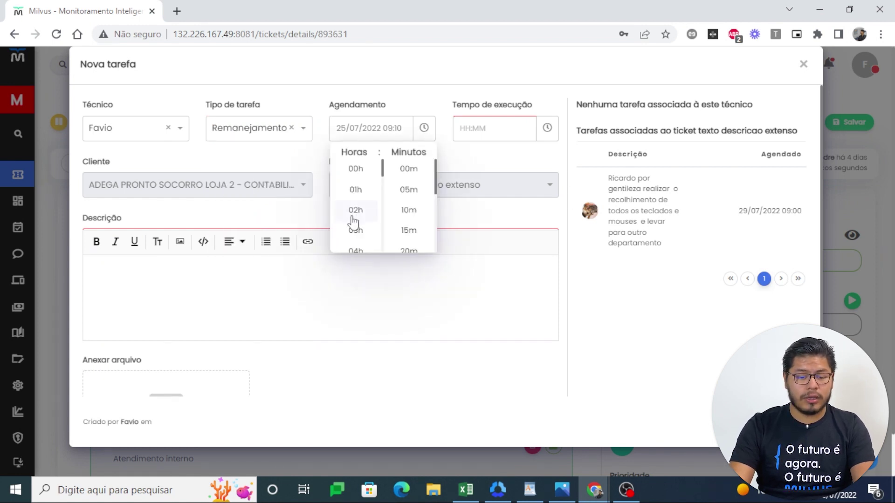
scroll(363, 235, "down", 2)
left_click(364, 244)
left_click(408, 170)
left_click(371, 129)
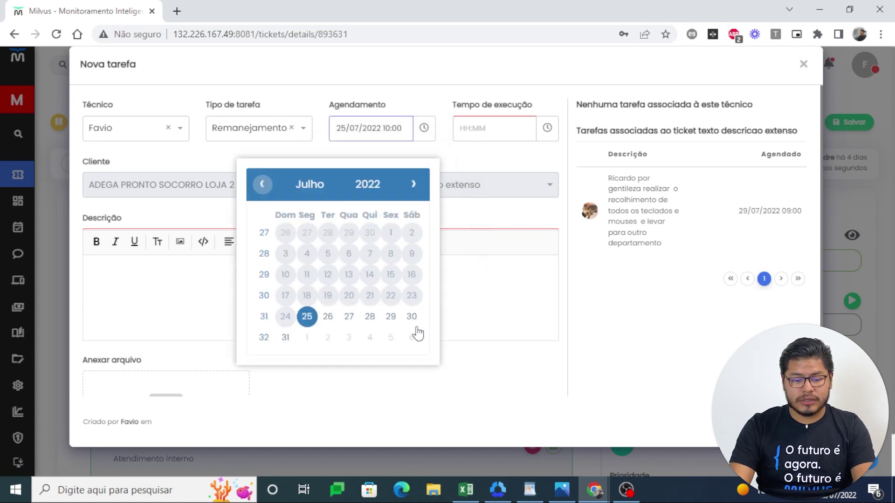
left_click(391, 317)
left_click(491, 135)
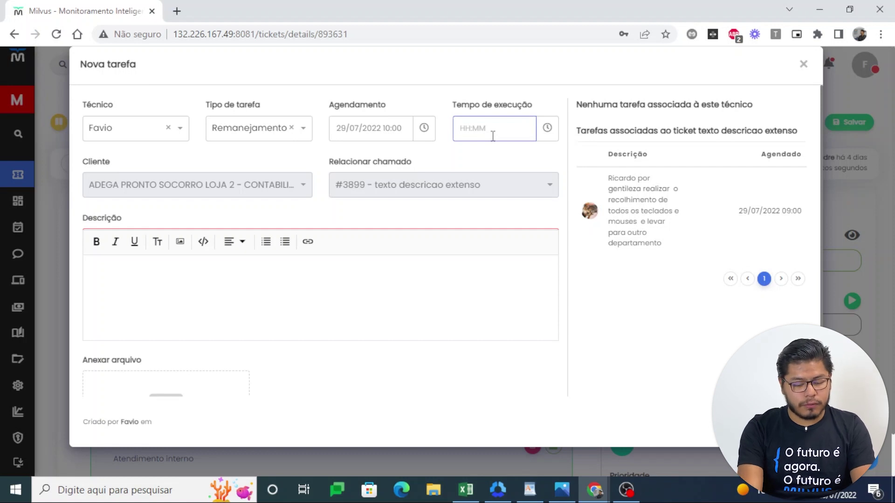
type("00:30")
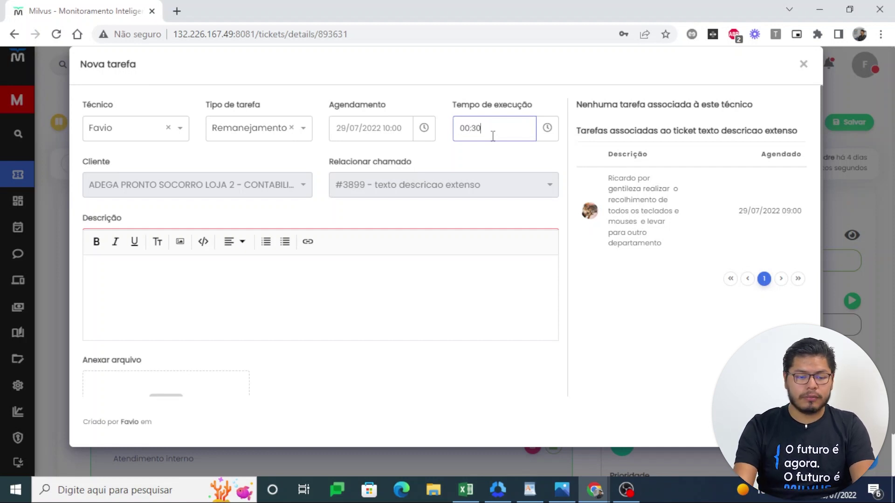
Save the task with the description, after the technician's name, "realizar o recolhimento de monitor ou notebook para transferencia de setor"
left_click(368, 271)
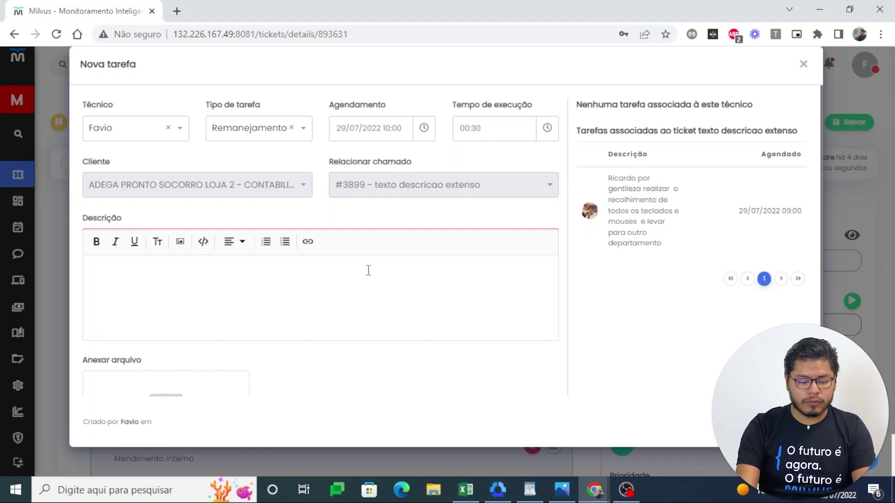
type("Favio realiza")
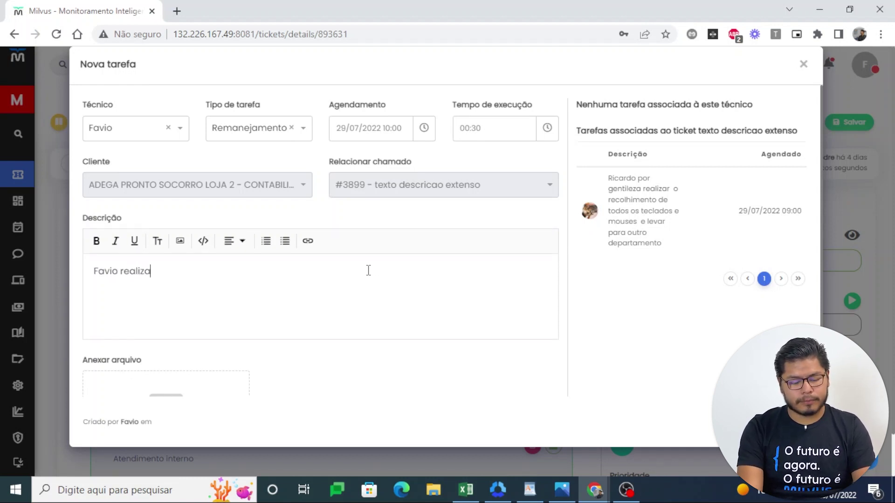
type("r o reco")
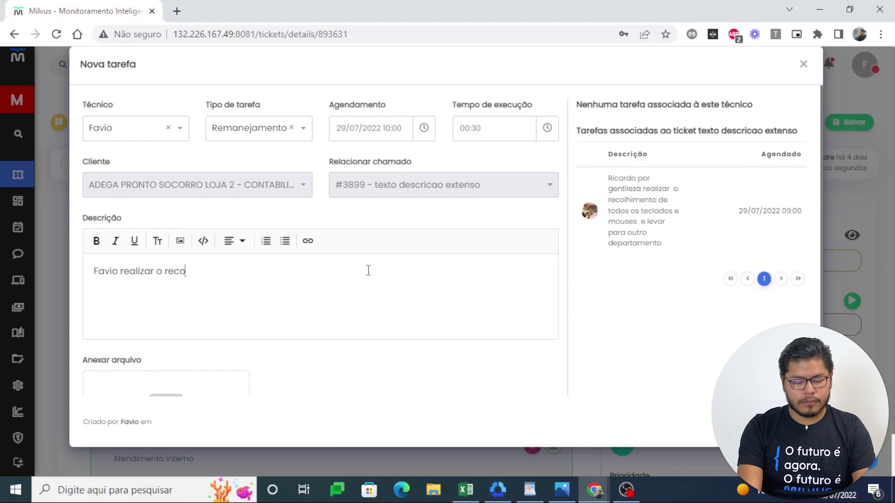
type("lhimento de")
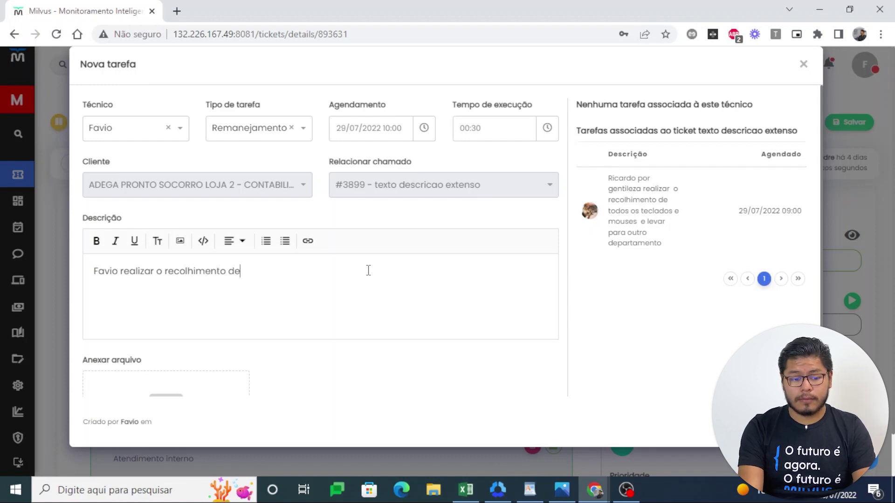
type(" monitor")
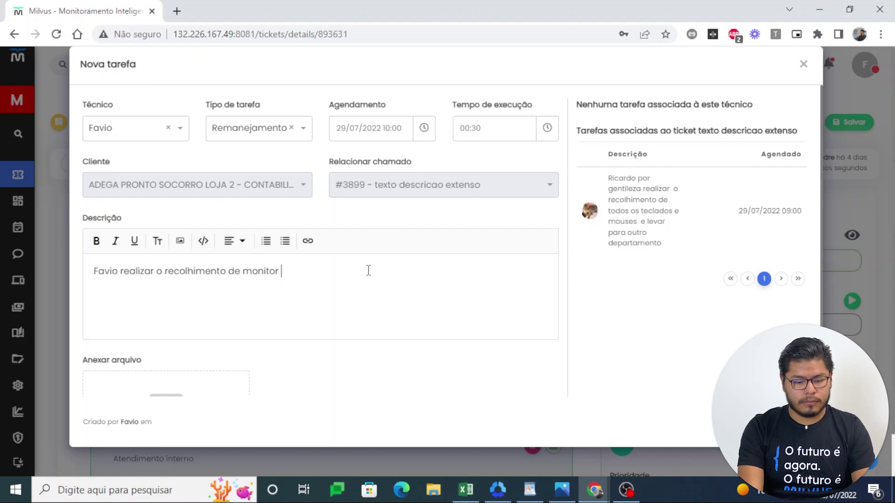
type(" ou noteboo")
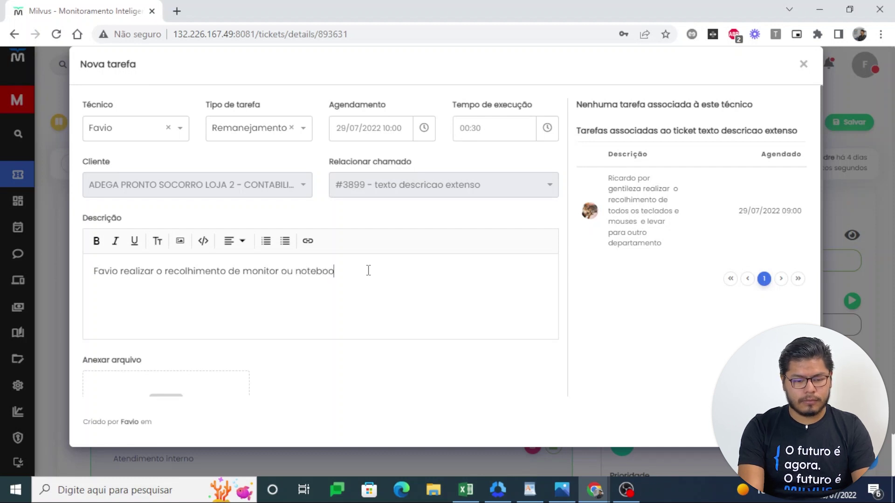
type("k para transferenci")
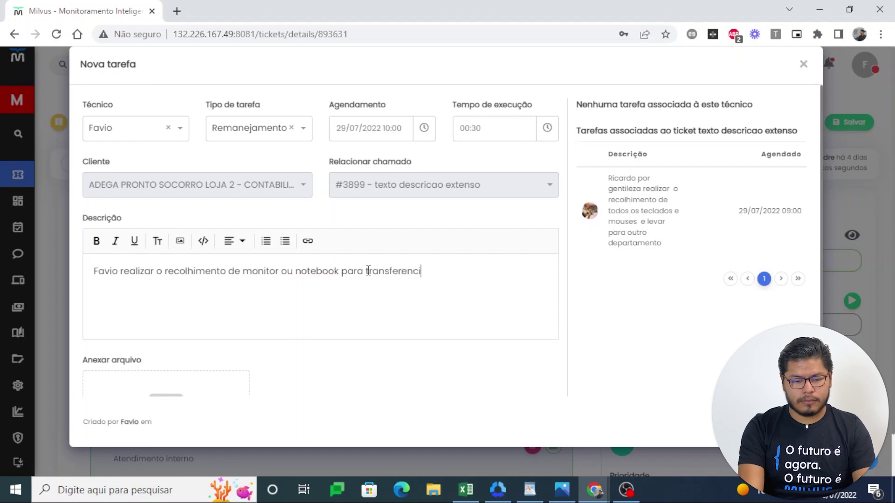
type("a de setor")
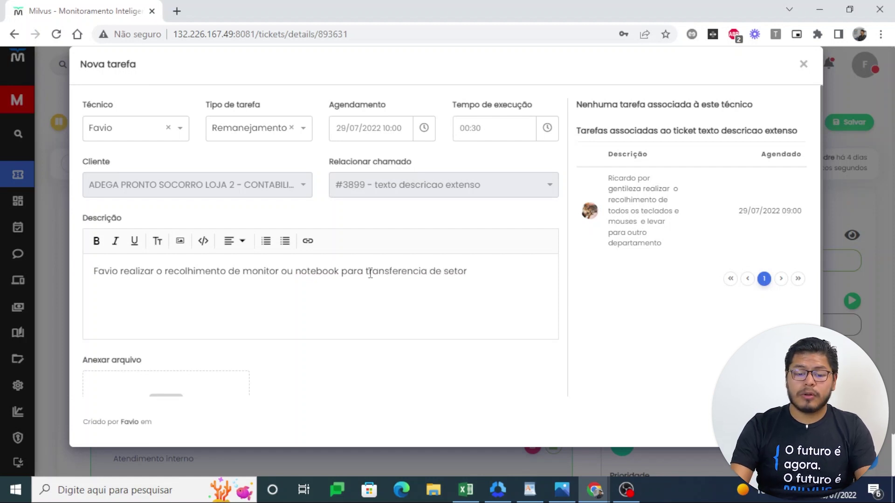
left_click(777, 421)
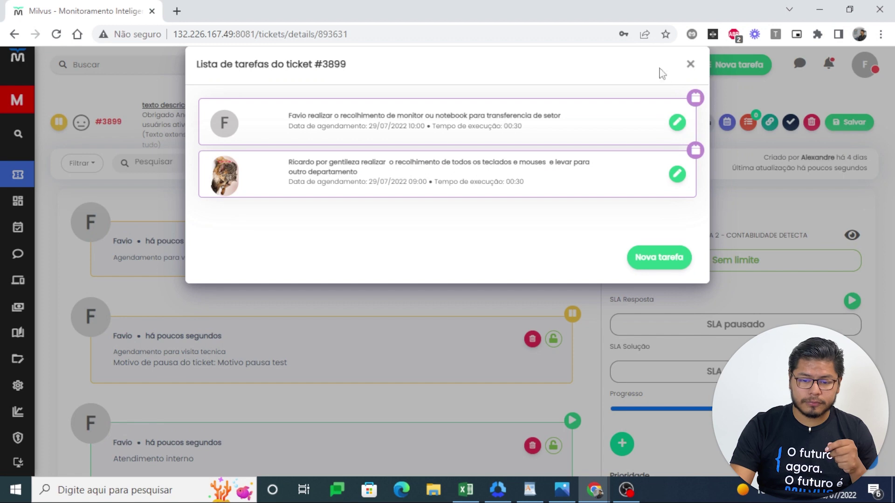
Return to ticket #3899 and review its task list once more from the ticket page
left_click(688, 66)
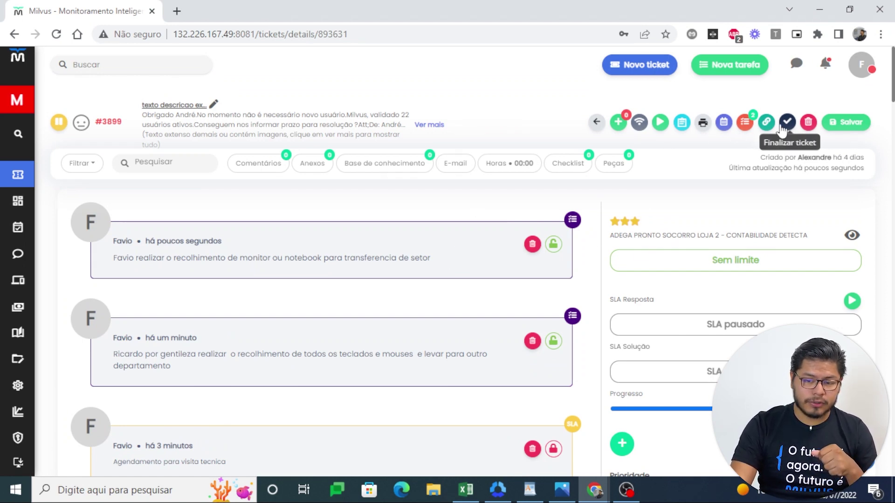
left_click(744, 122)
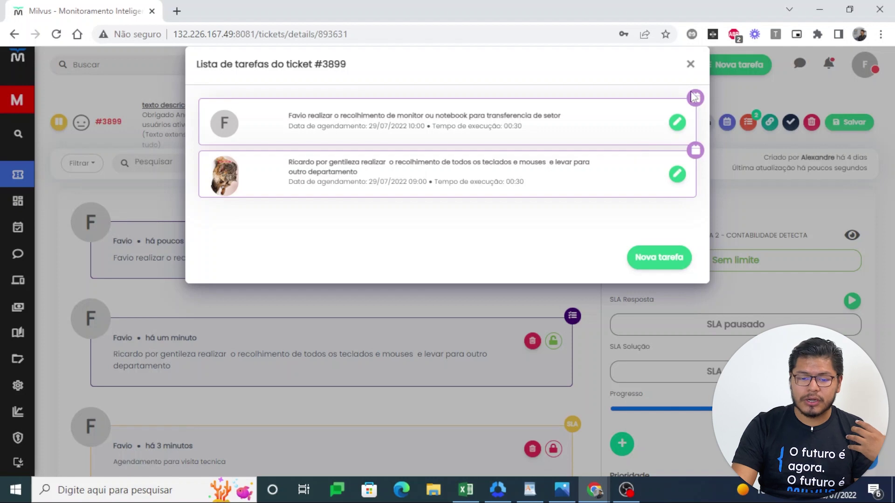
left_click(689, 68)
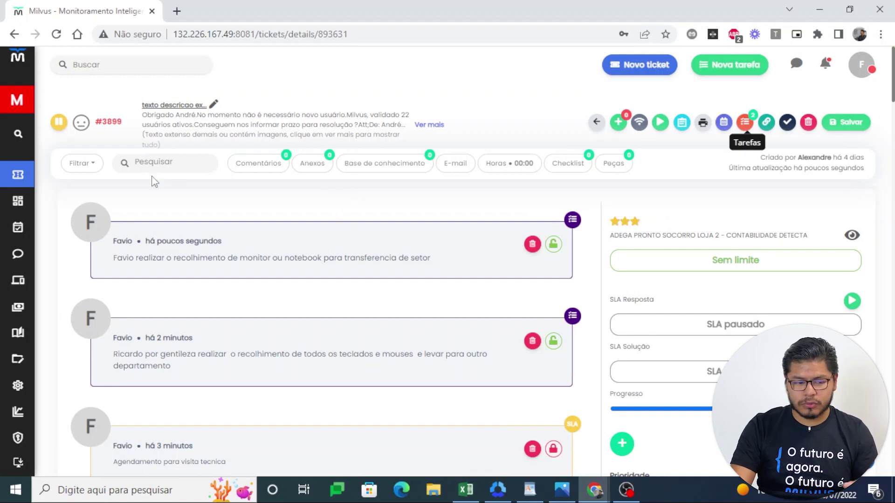
Finalize the 10:00 monitor or notebook collection task on 29 July from the personal agenda, logging 00:30 on ticket #3899
mouse_move(7, 160)
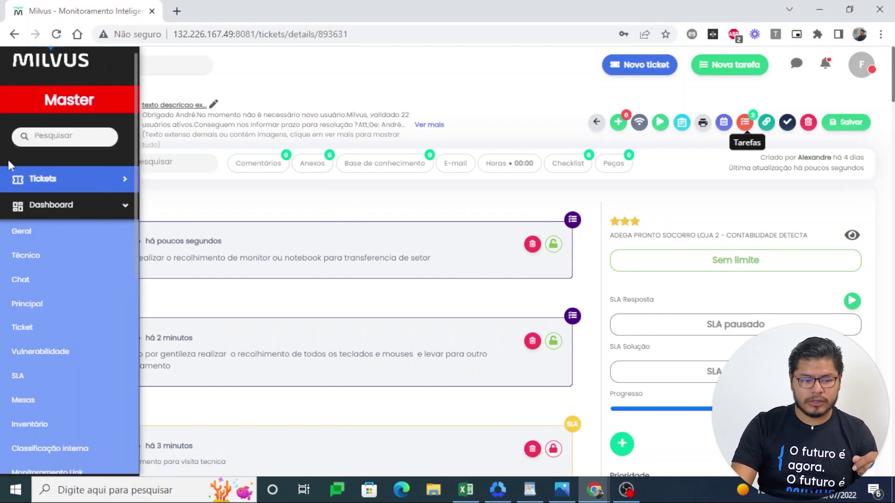
left_click(77, 204)
left_click(73, 229)
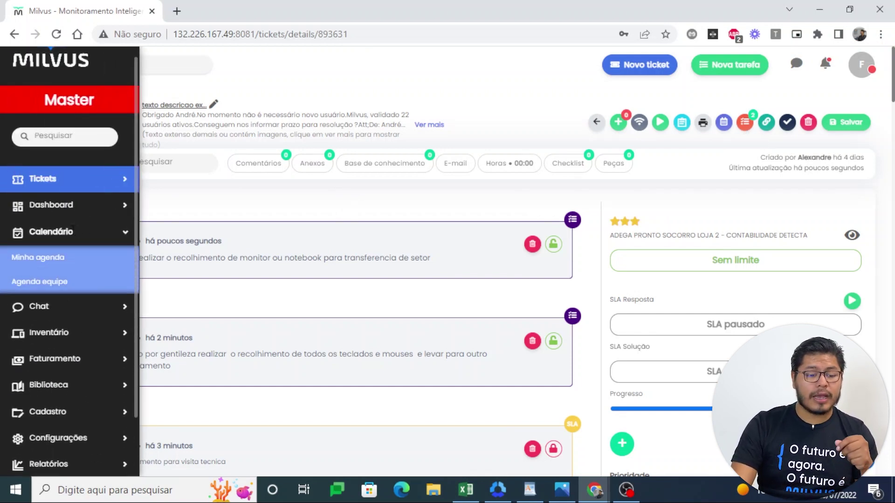
left_click(48, 266)
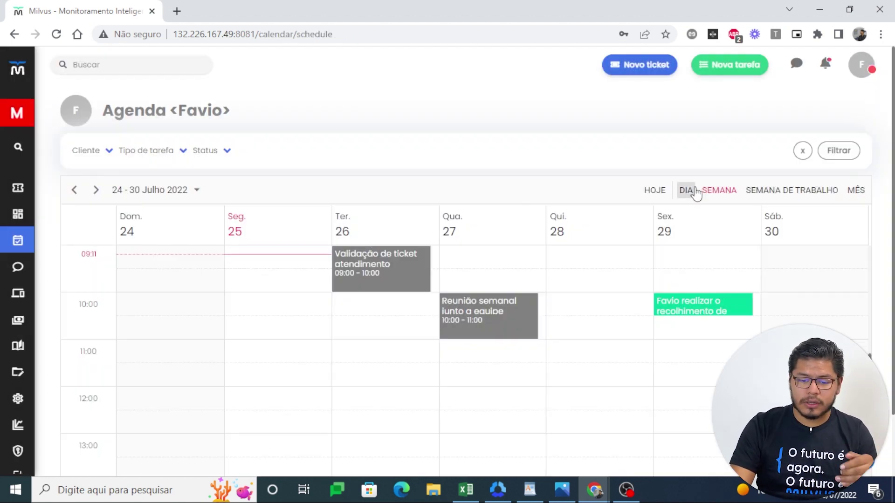
left_click(696, 304)
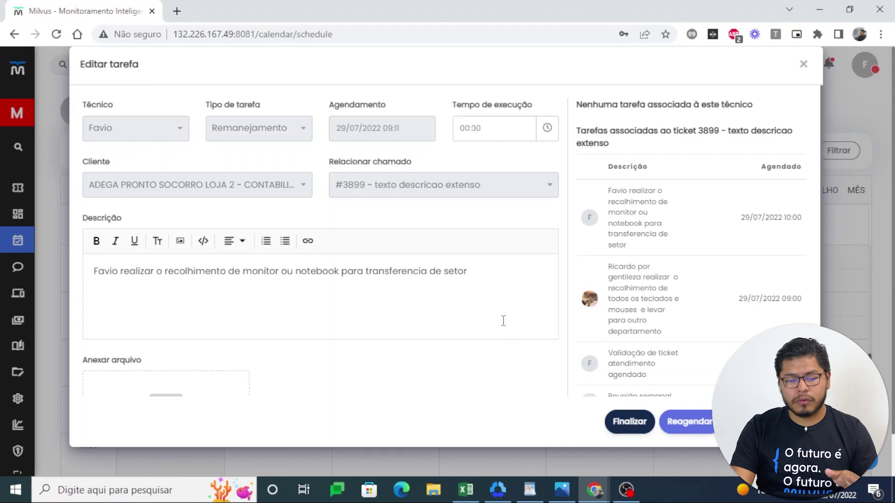
double_click(516, 122)
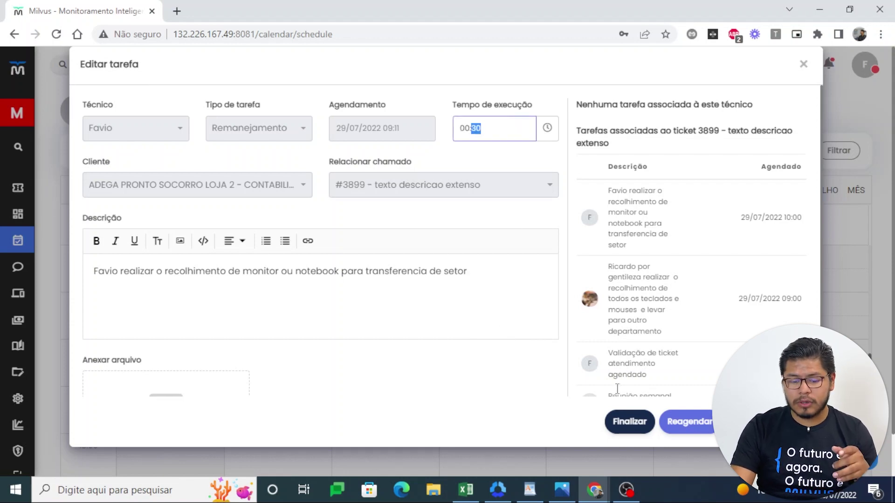
left_click(628, 423)
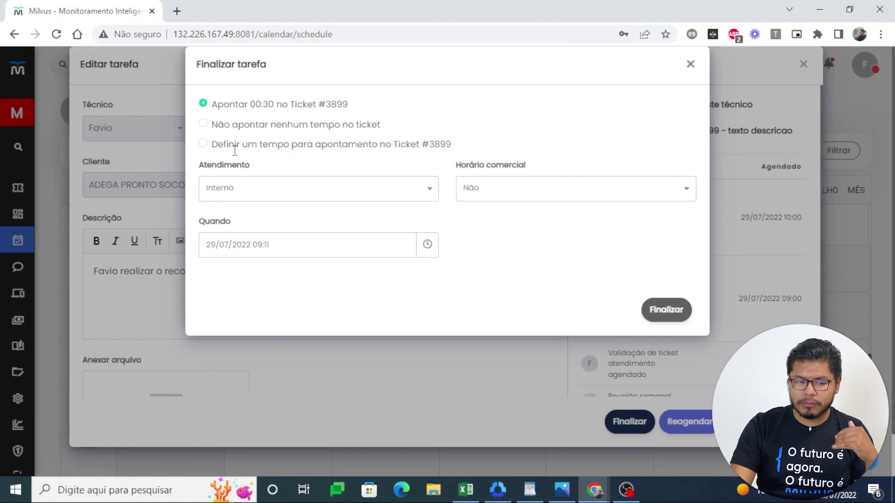
left_click(661, 321)
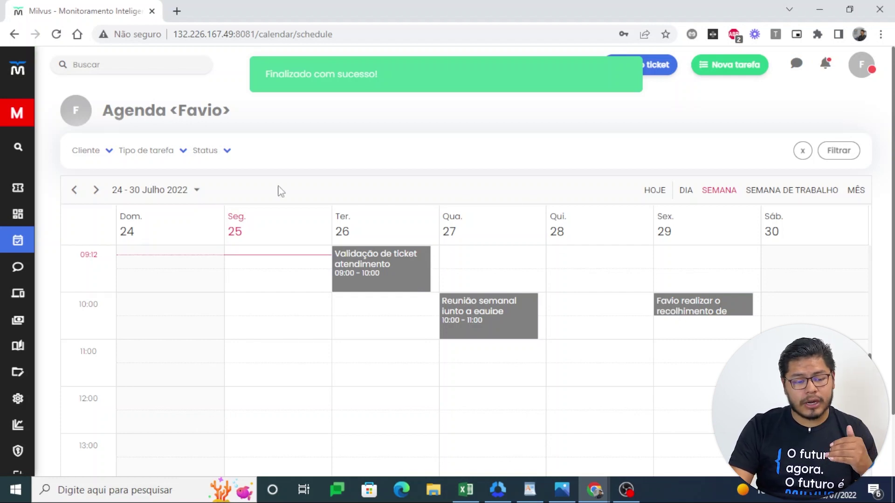
In the team agenda's monthly timeline, reassign the second technician's 29 July task to the first technician
mouse_move(55, 223)
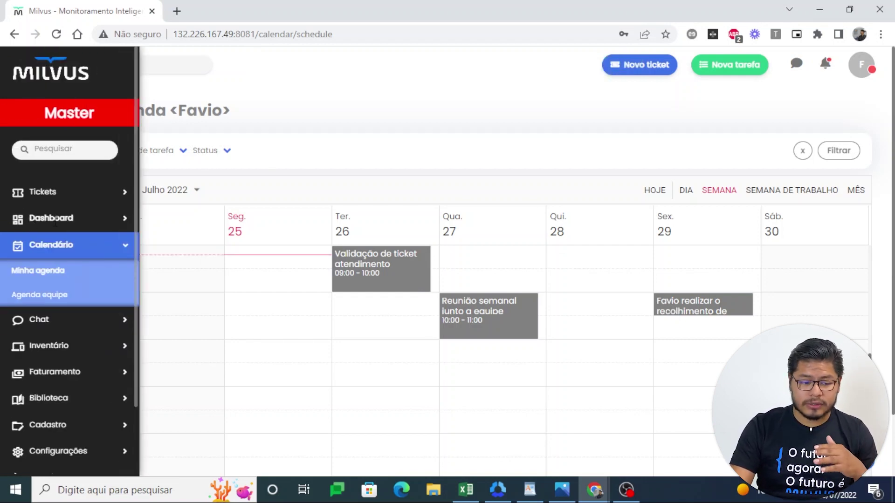
left_click(59, 297)
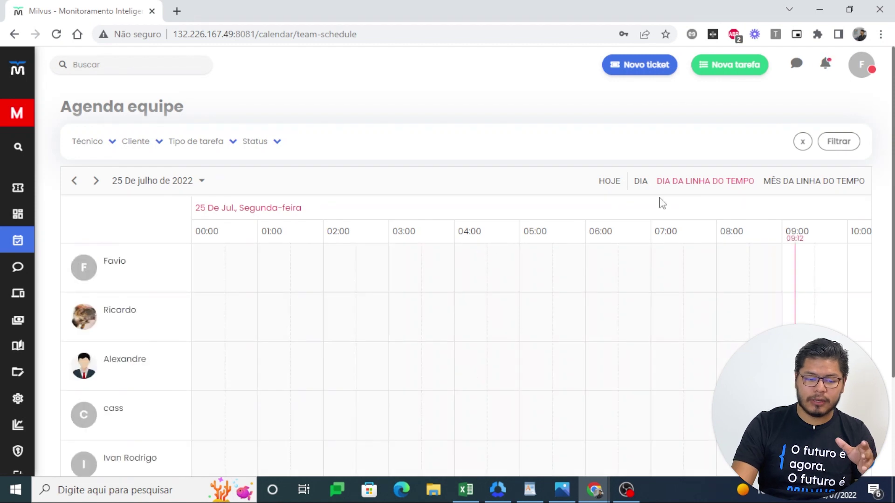
left_click(783, 188)
scroll(489, 276, "down", 1)
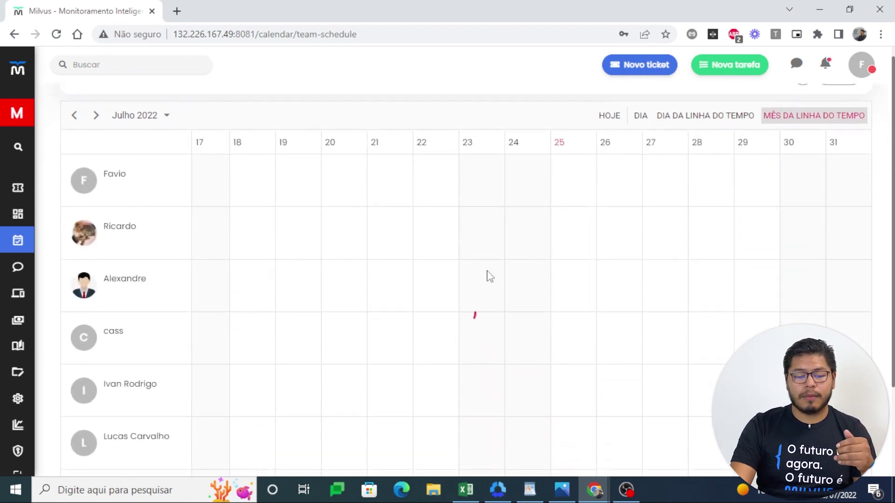
left_click_drag(757, 219, 752, 186)
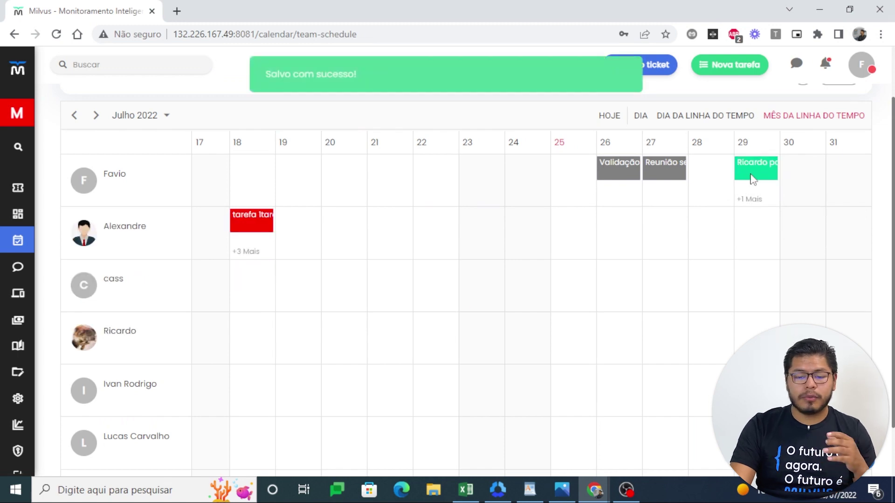
Finalize the reassigned 29 July keyboard and mouse collection task, logging 00:30 on ticket #3899
left_click(750, 169)
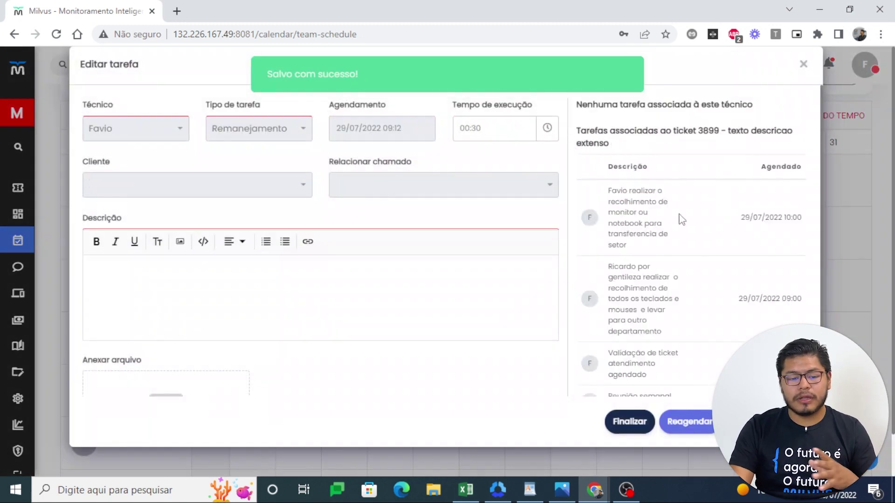
left_click(629, 421)
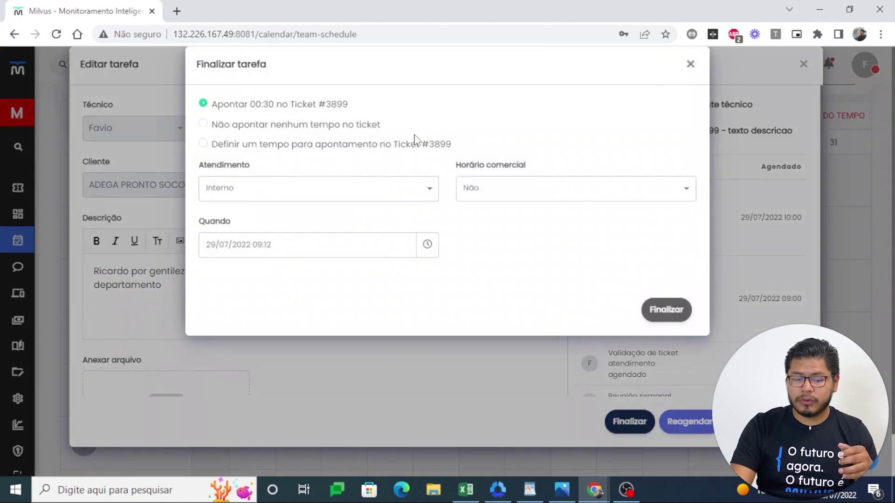
left_click(662, 310)
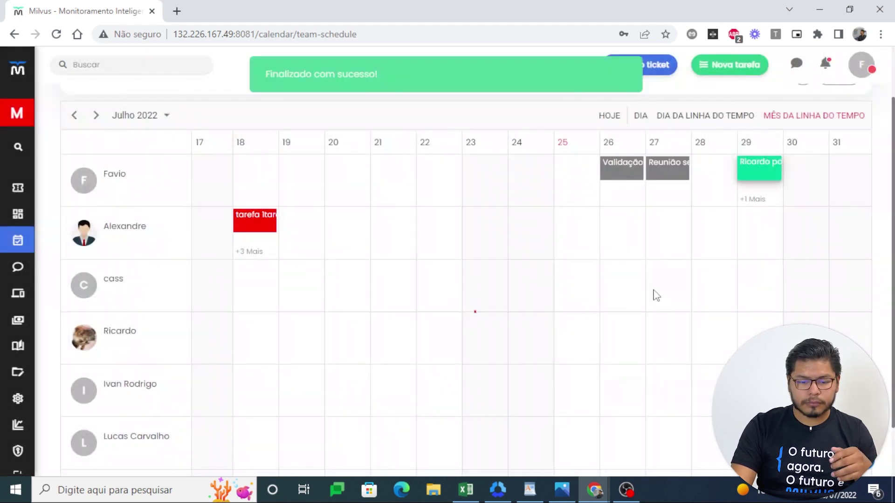
Go back to ticket #3899 and check the status of its tasks in the task list
left_click(13, 34)
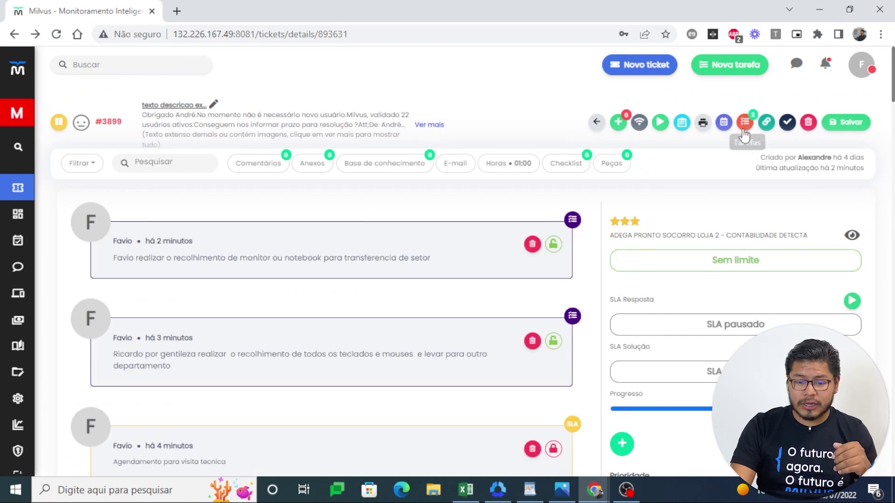
left_click(744, 135)
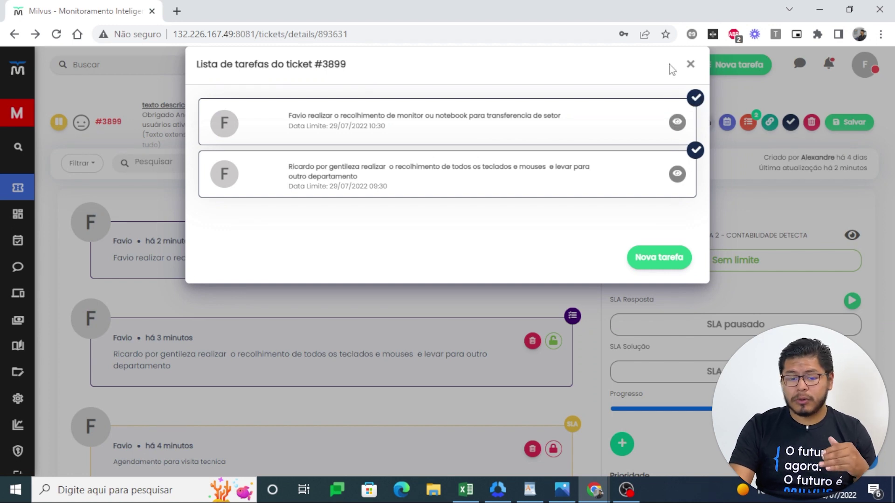
Close the task list, open the finalization form for ticket #3899 and enter "testeeeeeee" as the service performed
left_click(685, 67)
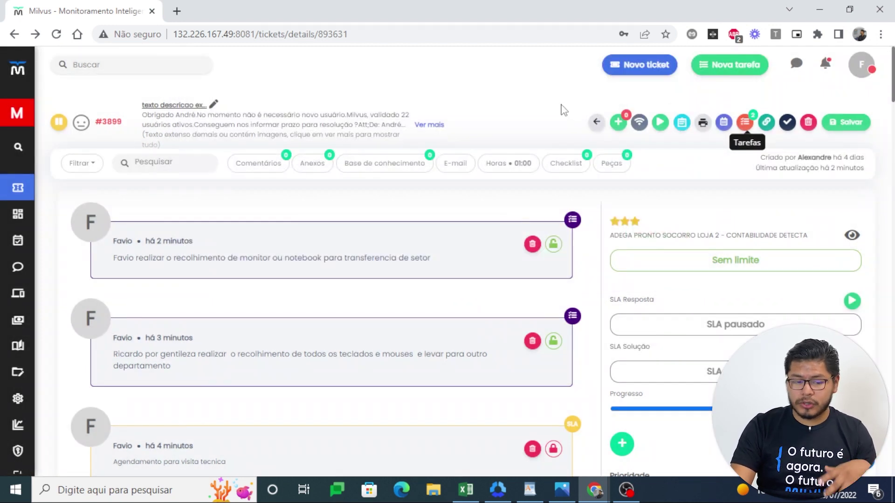
left_click(791, 126)
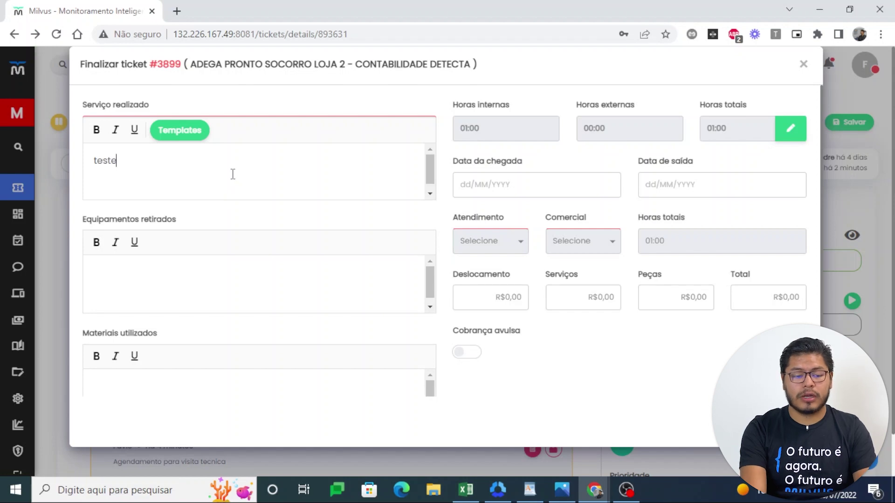
type("eeeeee")
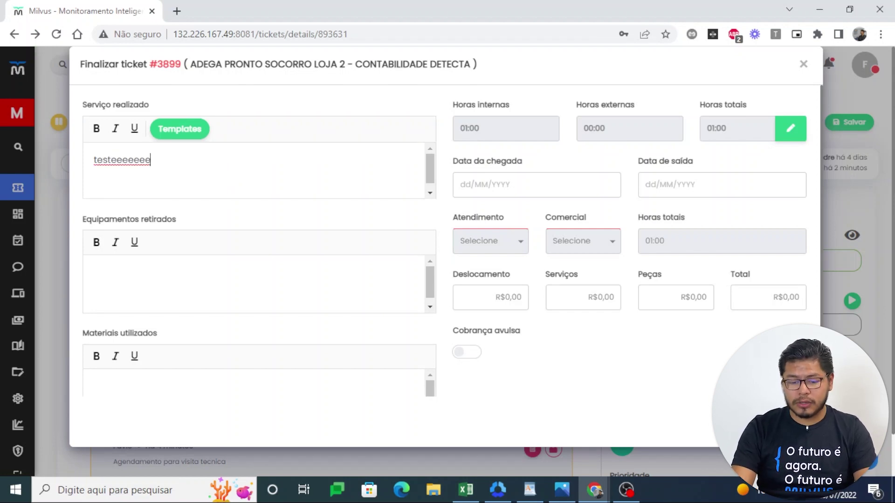
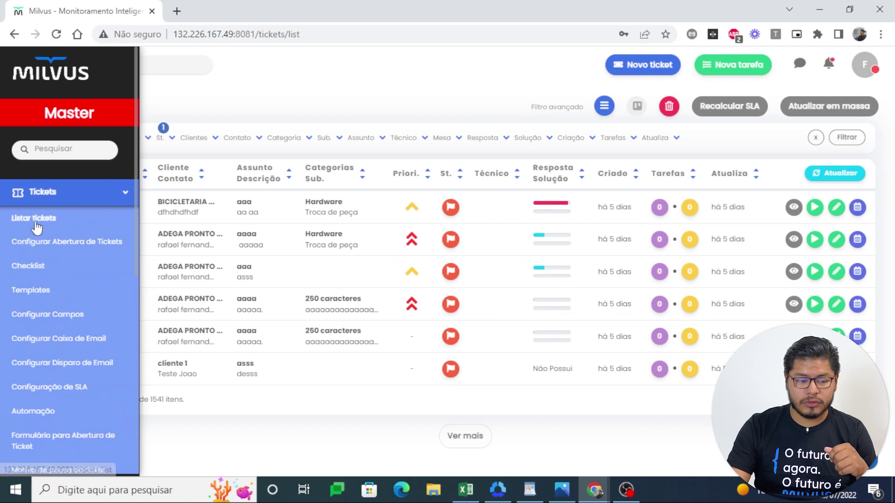
Go to the dashboard and open ticket #3898 from the list of A FAZER tickets
left_click(79, 200)
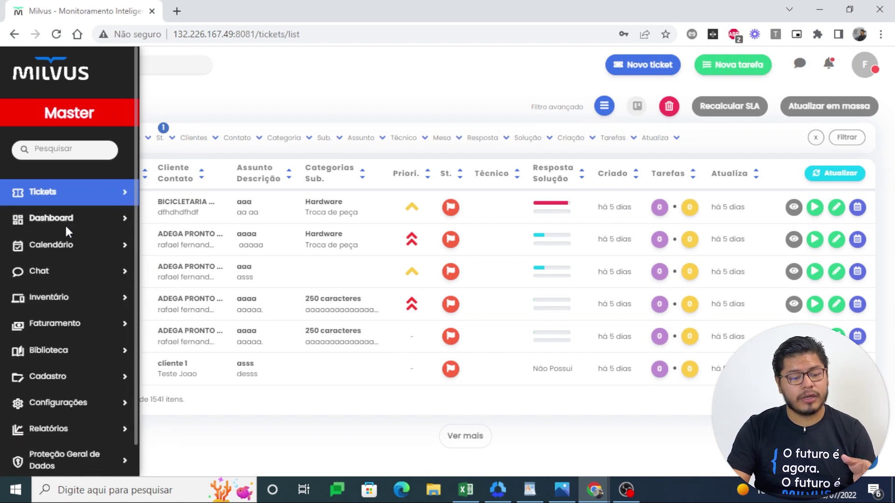
left_click(65, 223)
left_click(32, 250)
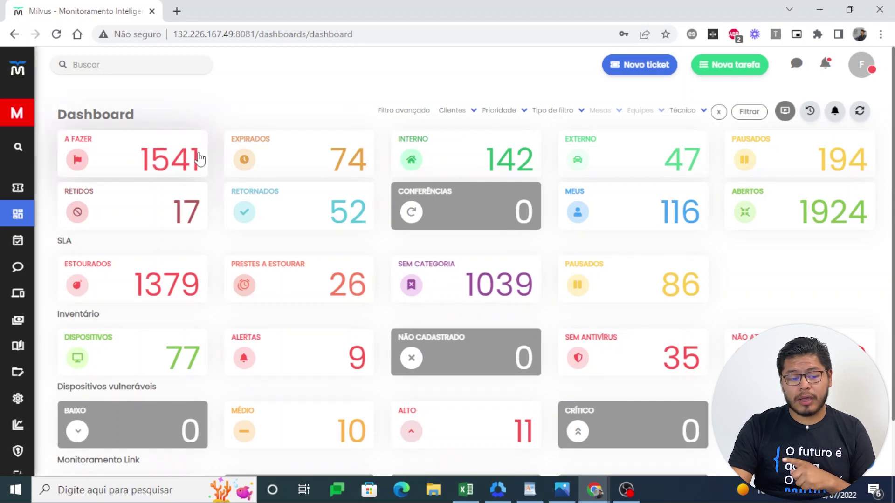
left_click(182, 158)
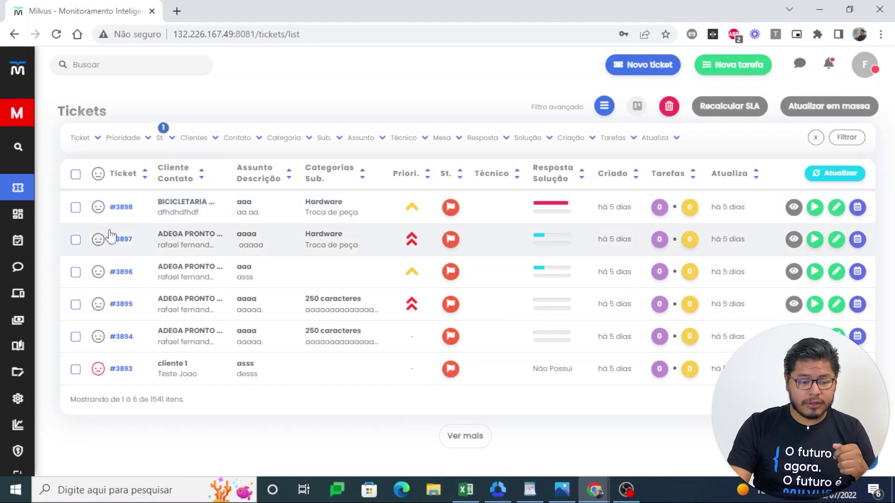
left_click(121, 206)
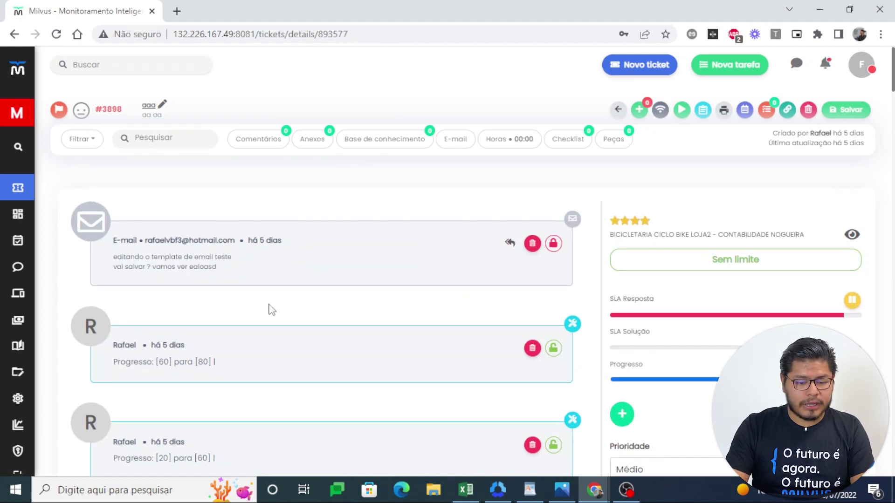
Start internal (Interno) service on ticket #3898 and acknowledge the SLA notice
scroll(280, 326, "down", 10)
scroll(320, 369, "up", 6)
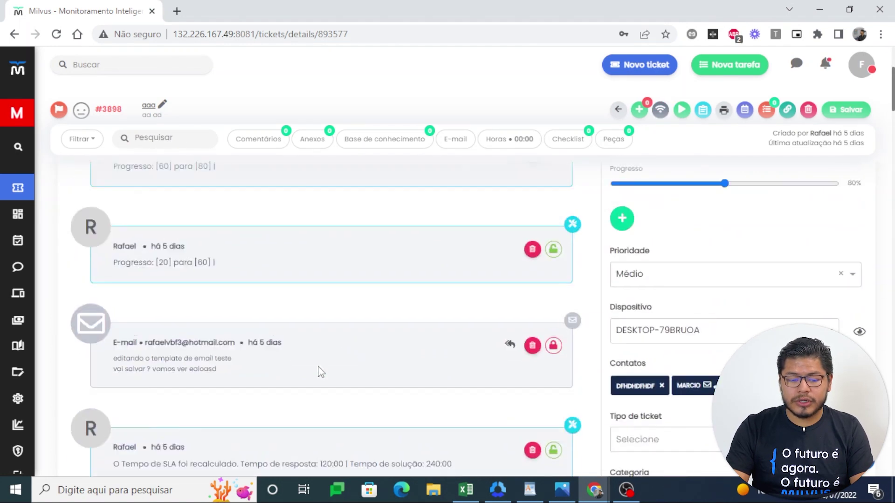
scroll(319, 369, "up", 4)
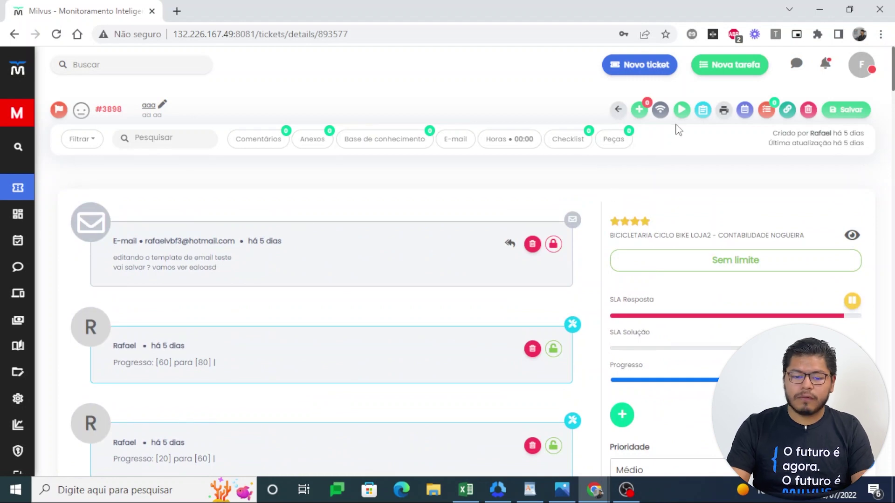
left_click(681, 110)
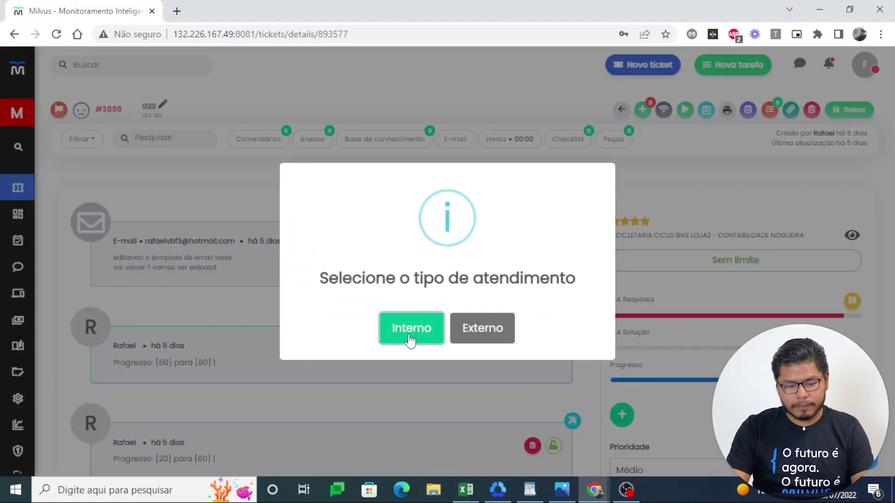
left_click(410, 340)
left_click(447, 340)
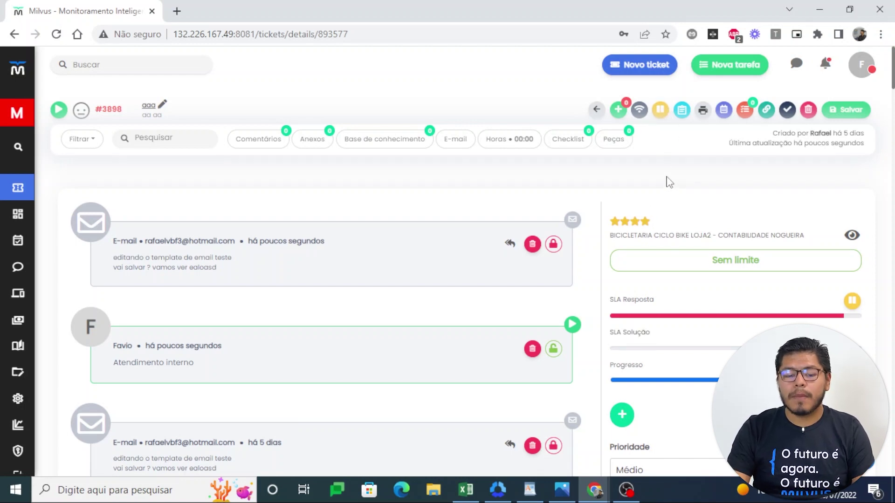
Create a linked ticket from #3898 with the subject "Criar novo ponto de rede" and add "aaaaaaaa" to its description
mouse_move(291, 242)
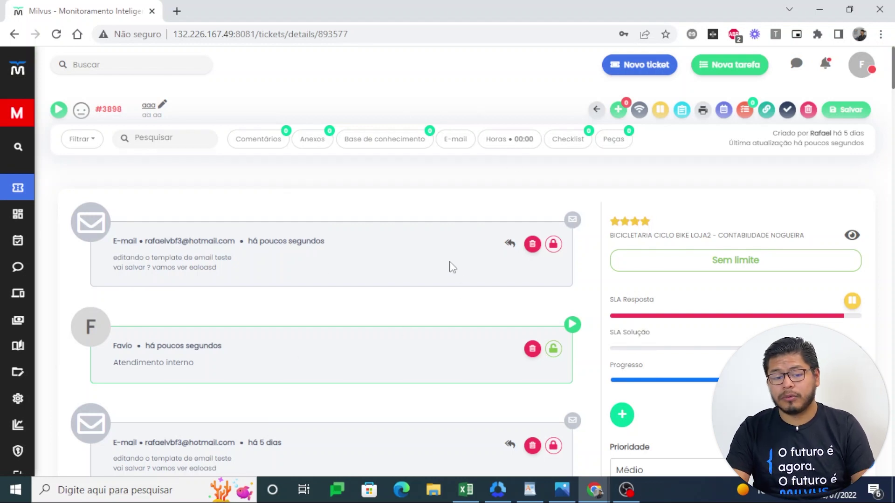
left_click(618, 112)
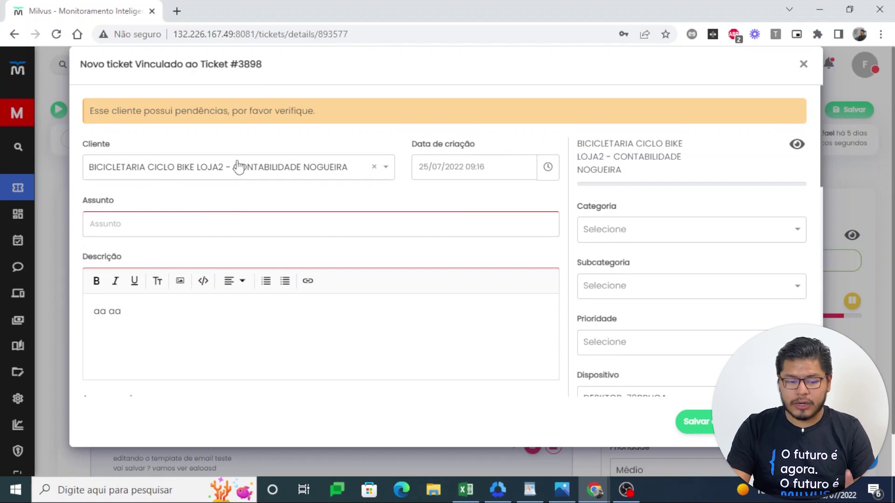
left_click(308, 228)
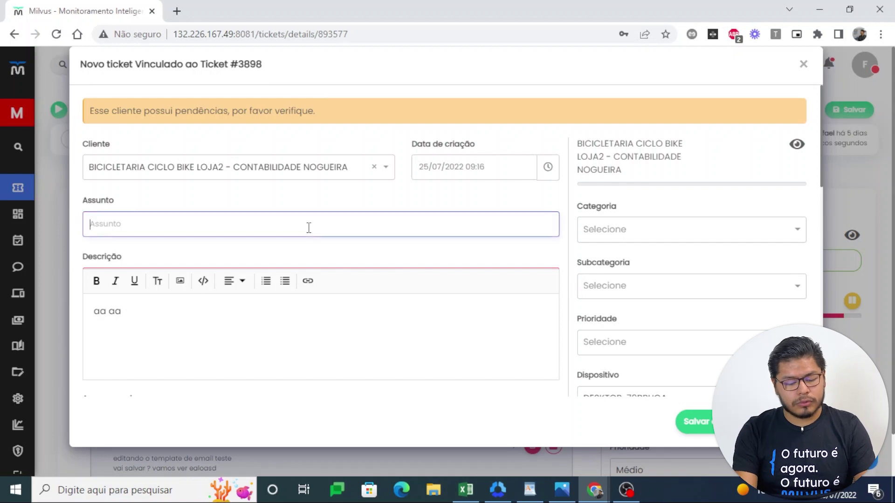
type("d")
key("BackSpace")
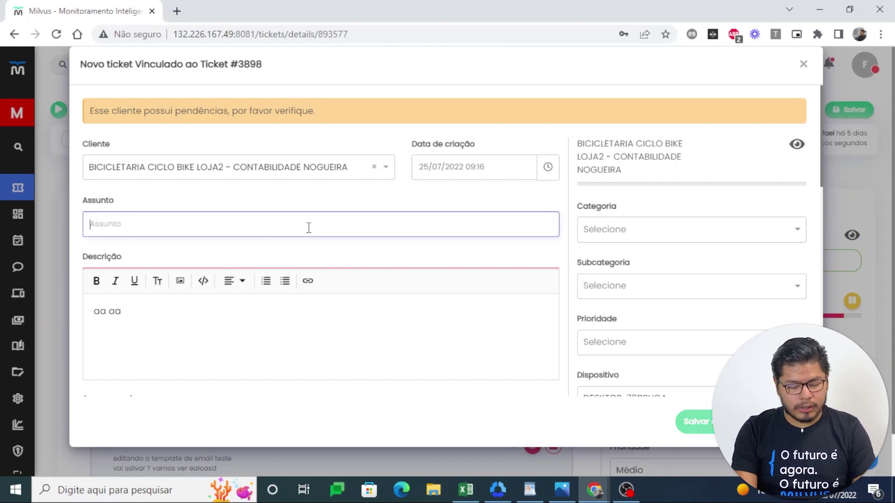
type("Criar novo ponto")
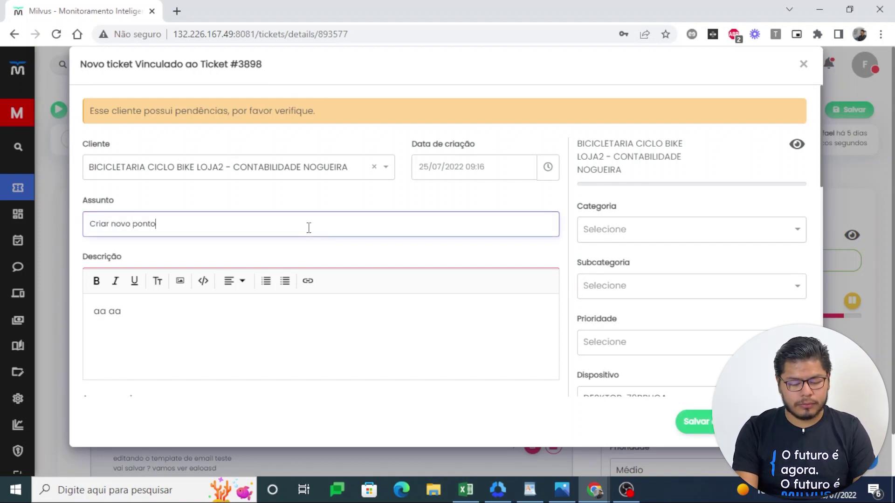
left_click(291, 330)
type("aaaaaaaa")
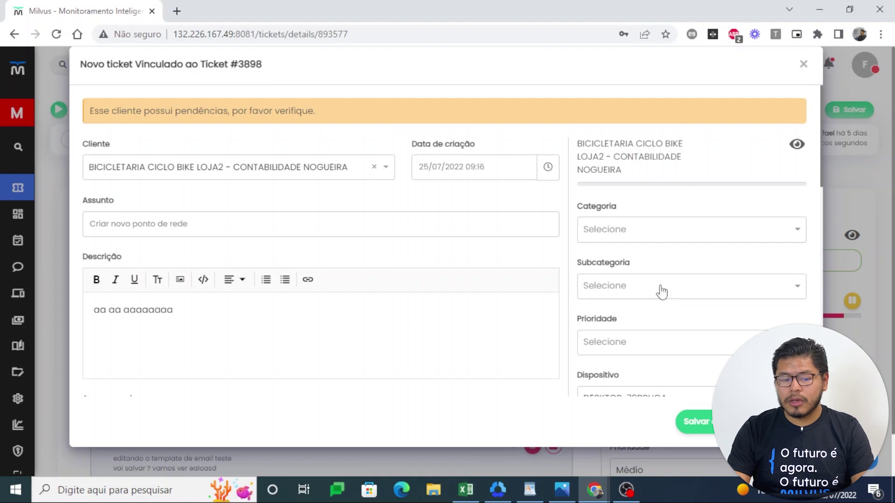
Set the linked ticket's Mesa de trabalho to "mesa 22" and save the ticket
scroll(664, 233, "down", 1)
scroll(664, 233, "down", 4)
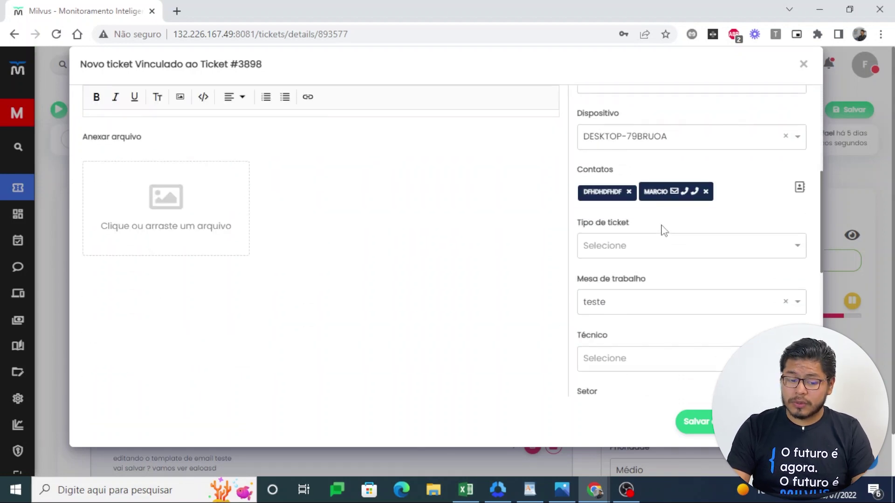
scroll(664, 233, "up", 4)
scroll(666, 241, "down", 1)
scroll(666, 244, "down", 4)
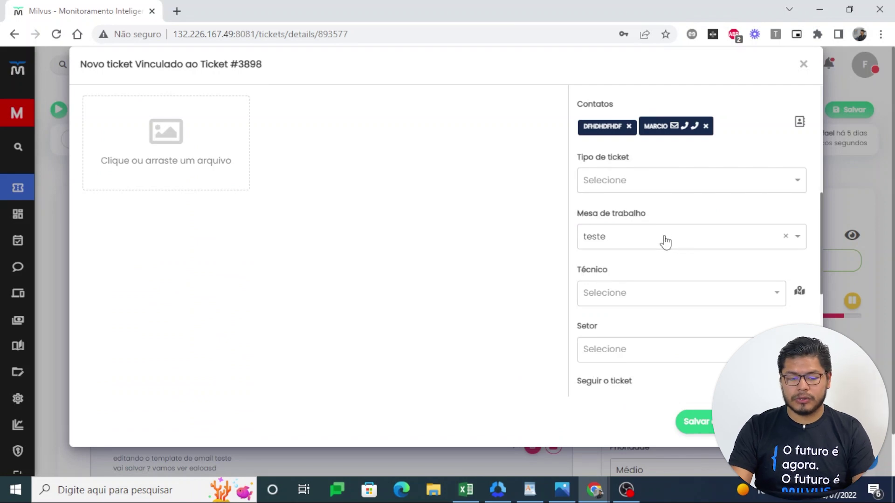
left_click(665, 241)
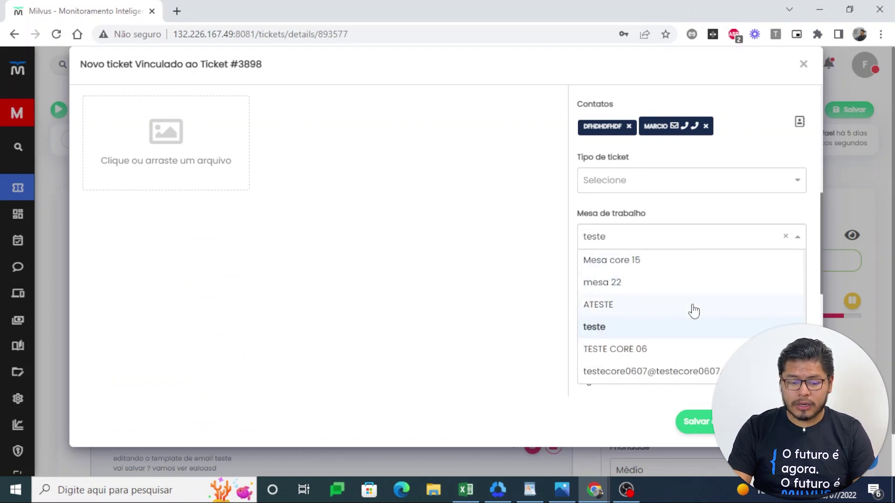
left_click(607, 284)
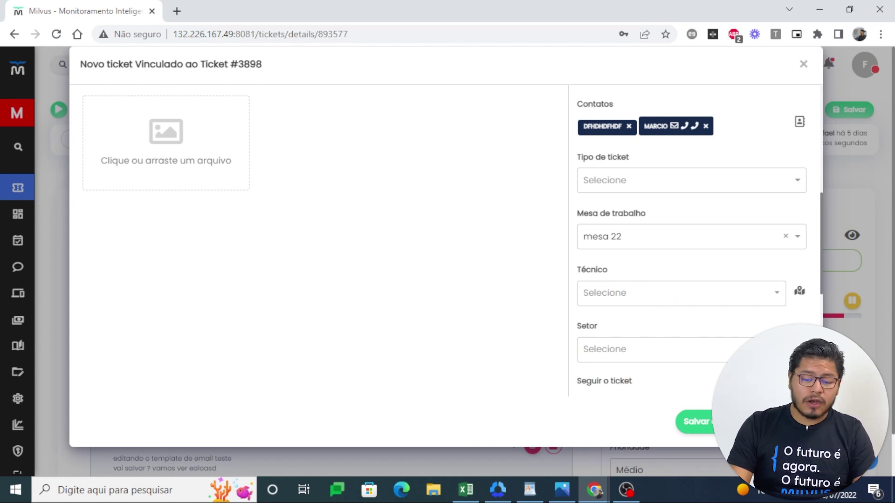
left_click(699, 421)
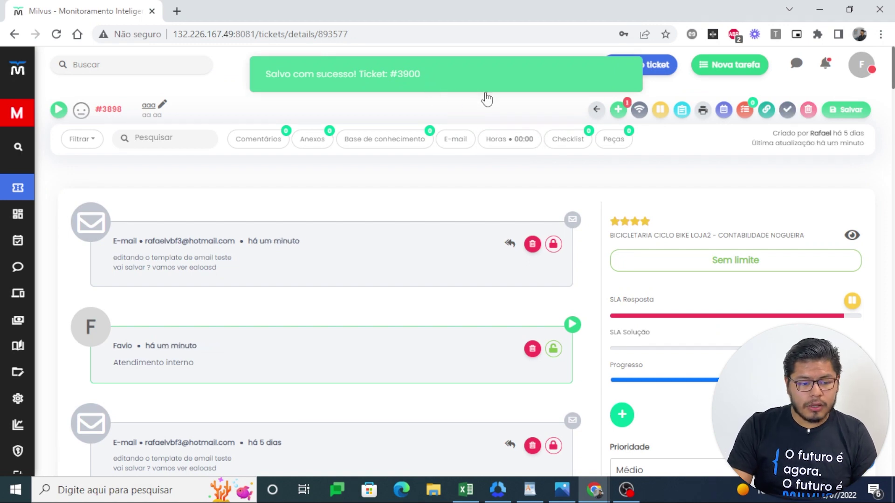
Find the child tickets list in ticket #3898 and open child ticket #3900
double_click(128, 120)
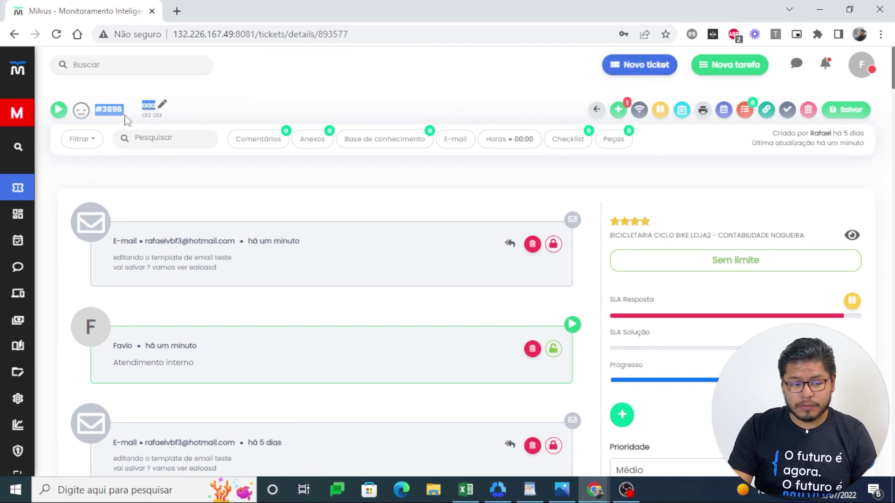
left_click(699, 145)
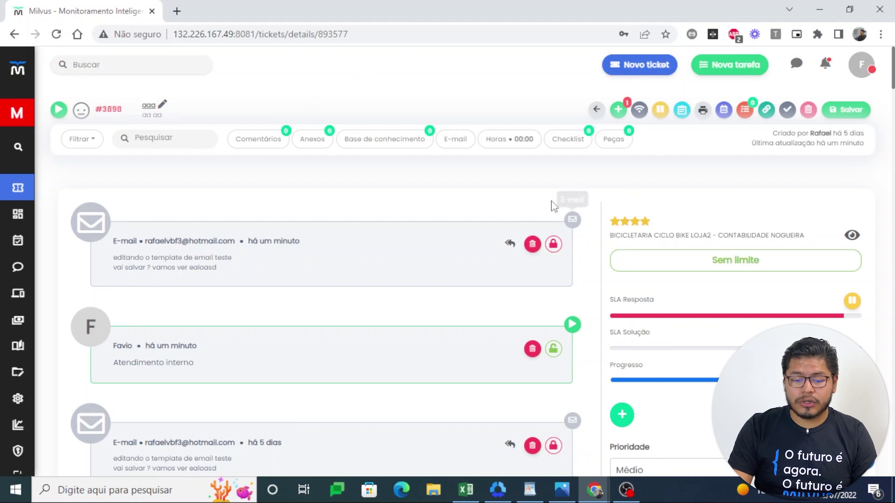
scroll(552, 191, "down", 5)
scroll(549, 191, "down", 10)
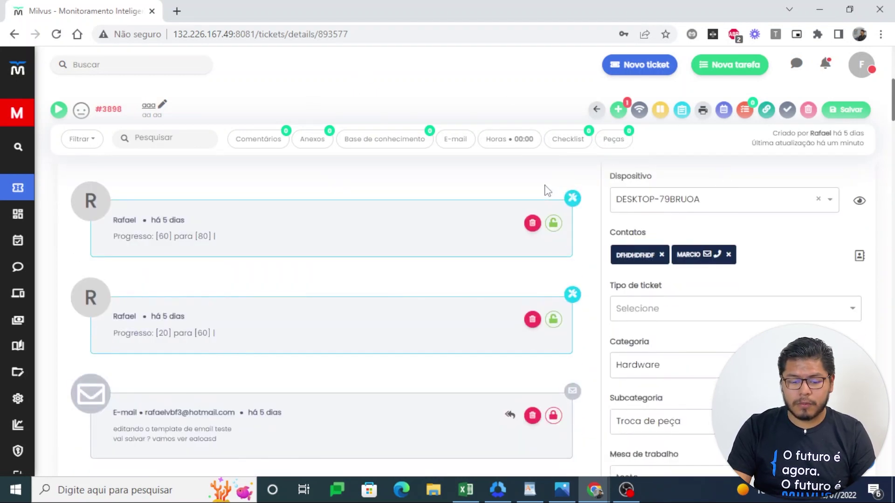
scroll(706, 213, "up", 2)
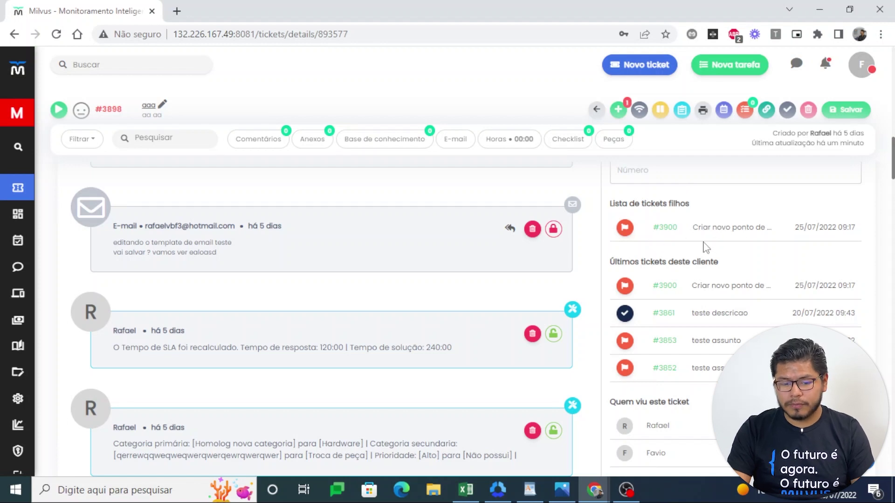
right_click(666, 228)
left_click(663, 224)
left_click(664, 231)
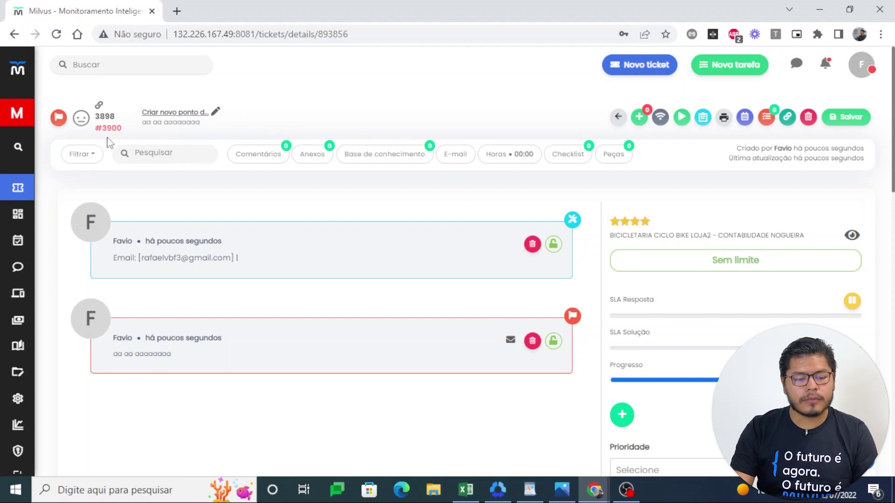
Start internal service on child ticket #3900 and acknowledge the SLA notice
left_click(681, 117)
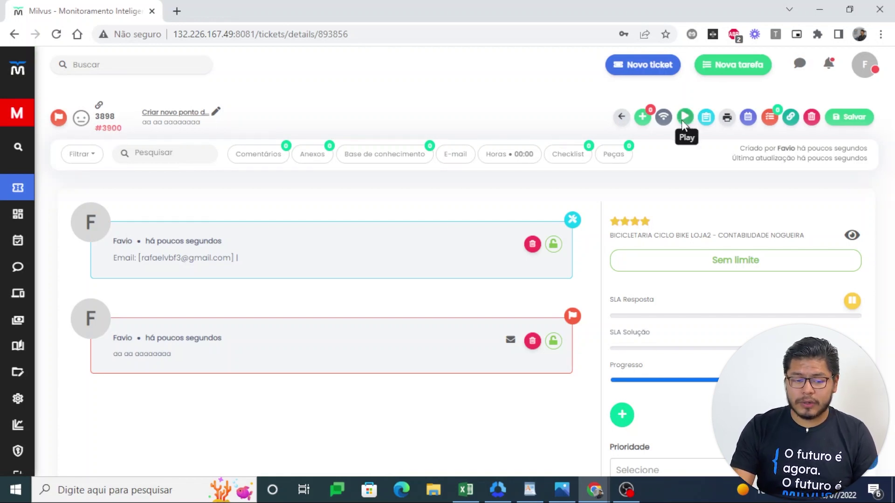
left_click(402, 335)
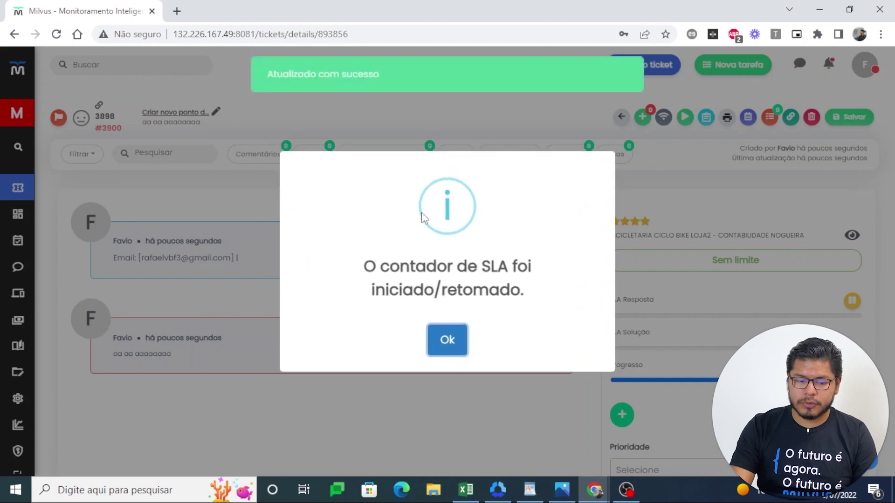
left_click(447, 354)
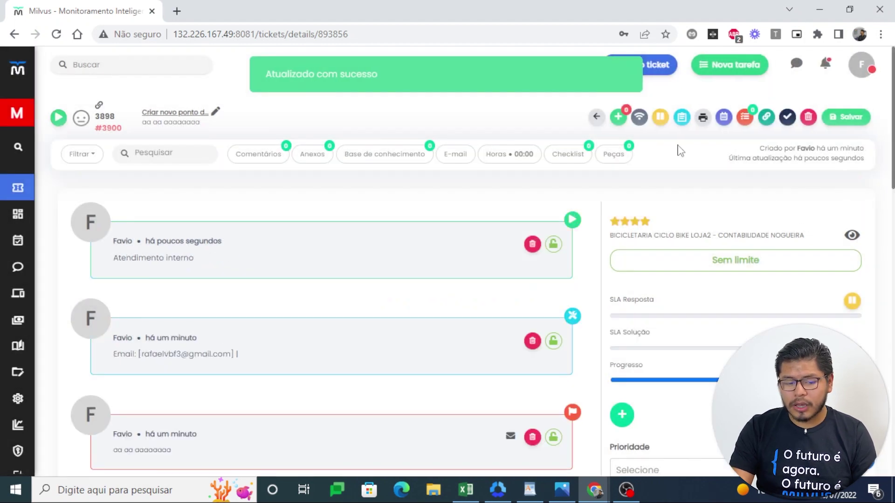
Set ticket #3900's category to "Acesso remoto" and its subcategory to "Bloqueio de Proxy"
scroll(745, 233, "down", 8)
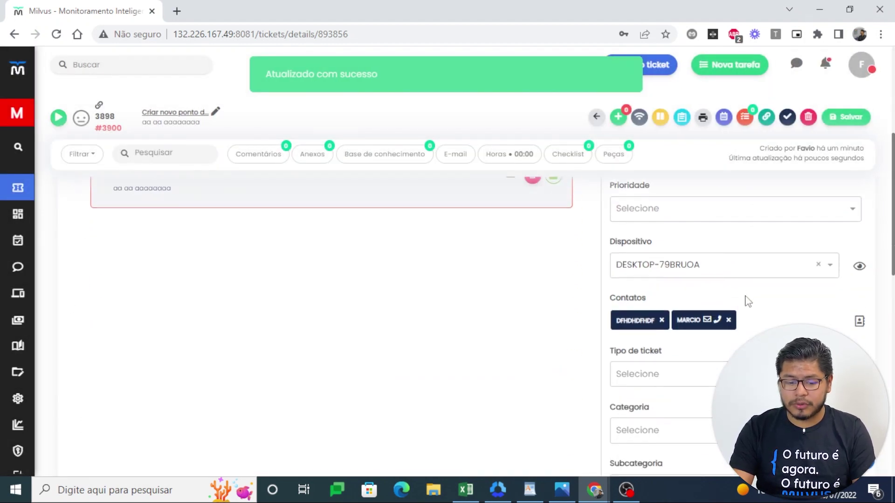
left_click(650, 306)
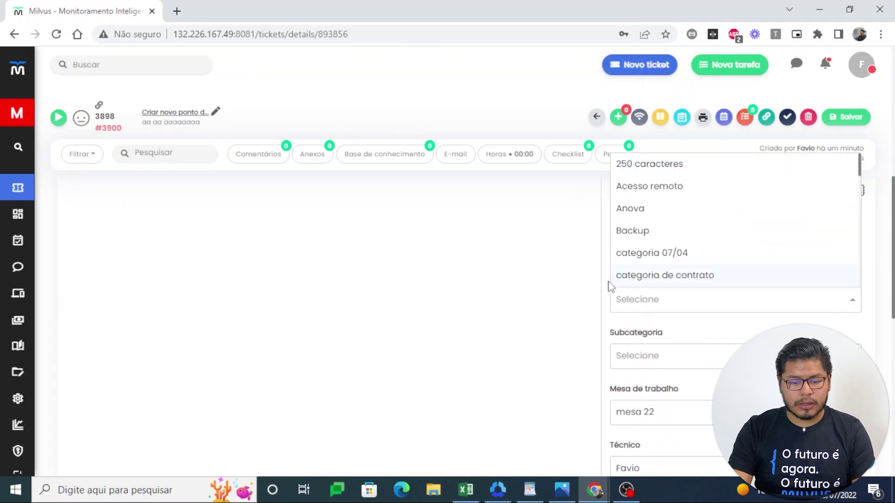
left_click(664, 196)
left_click(681, 356)
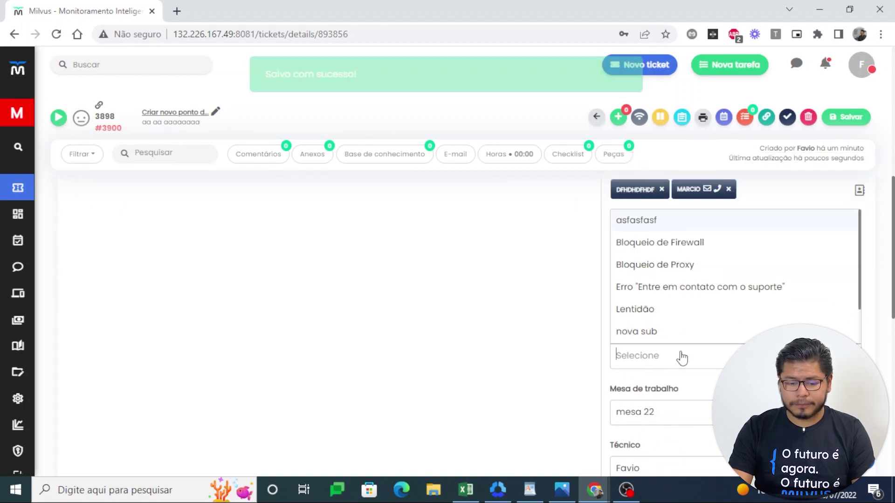
left_click(658, 269)
scroll(734, 254, "up", 8)
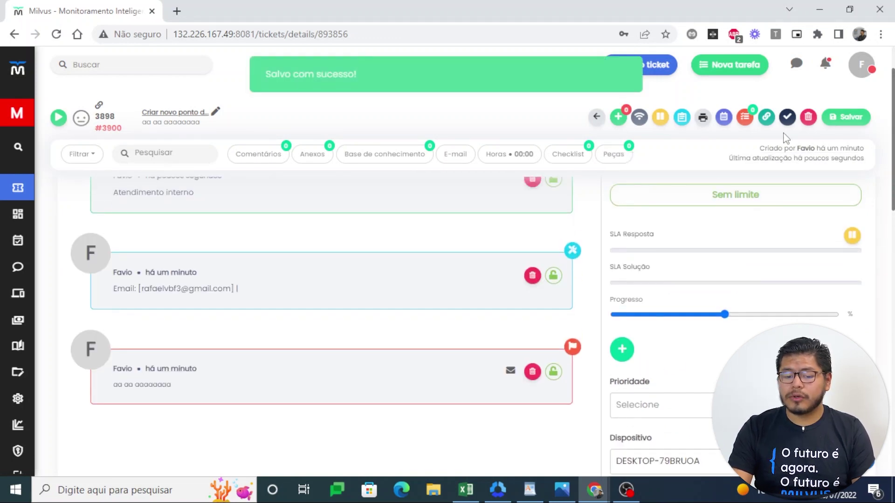
Attempt to finalize ticket #3900, then fill in its required "tessssss" field with "testeee"
left_click(788, 117)
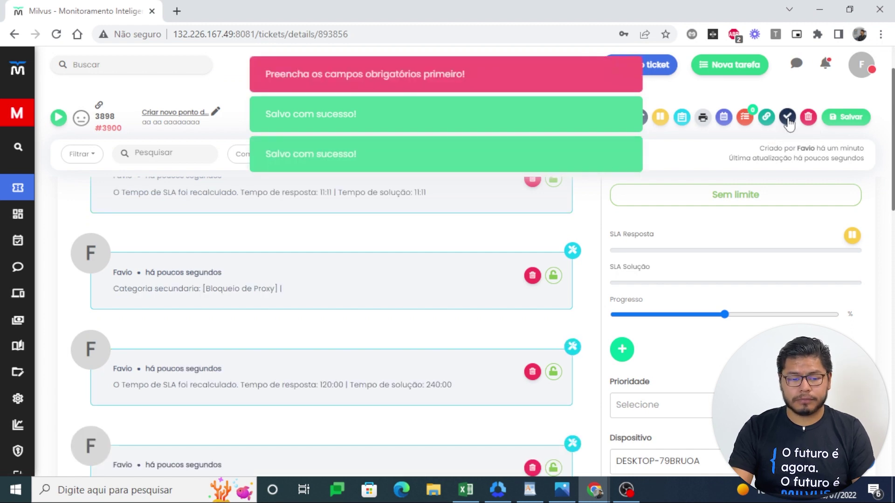
scroll(794, 232, "down", 10)
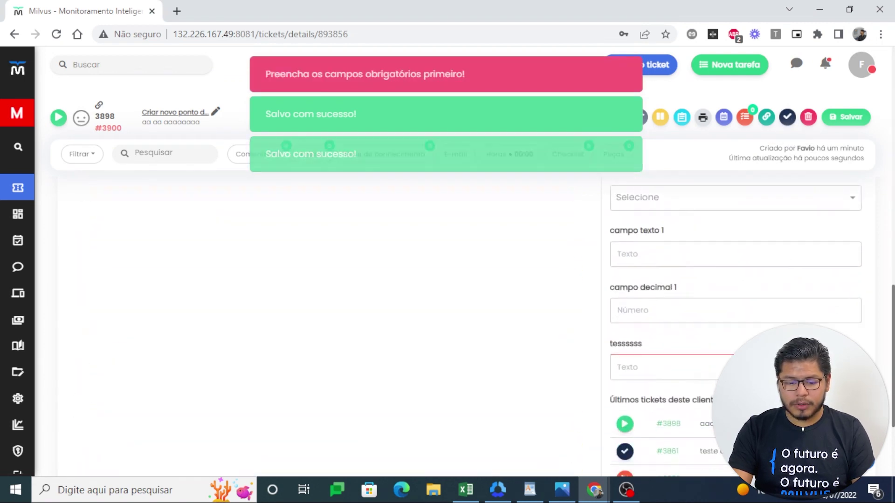
left_click(736, 368)
type("tes")
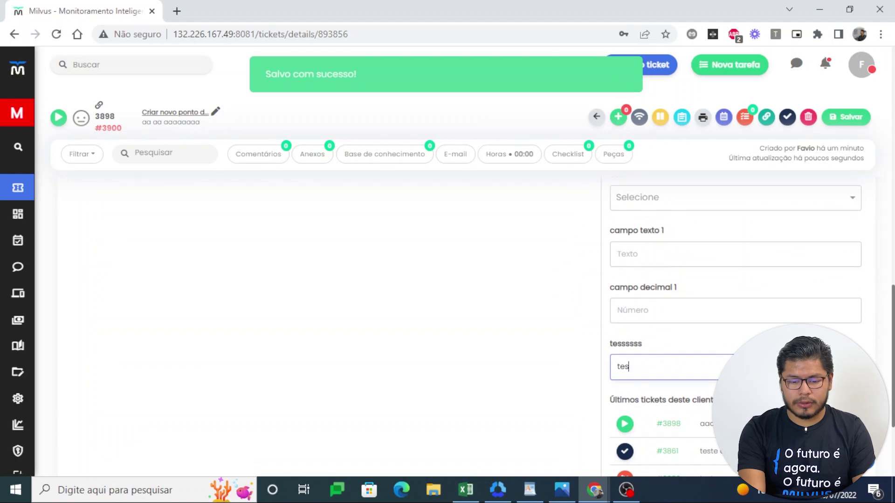
type("teee")
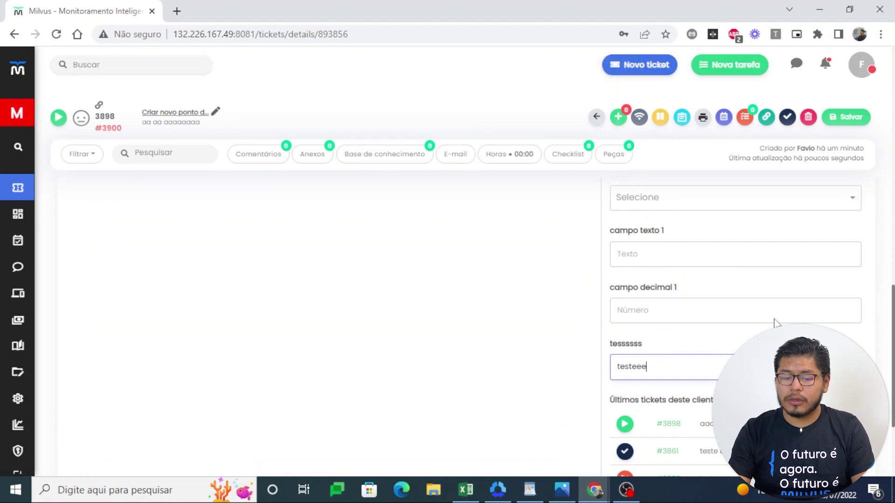
Finalize ticket #3900 with "testeee" as the service performed, then view and close its service order
left_click(787, 117)
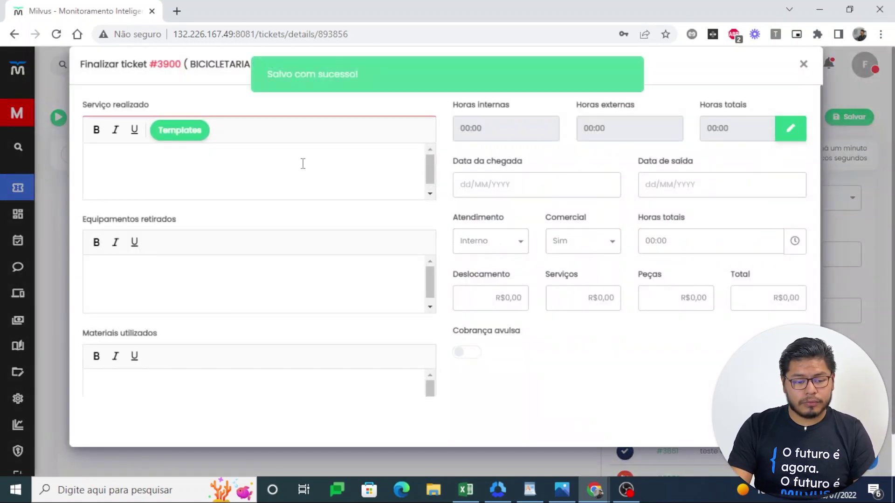
type("testeee")
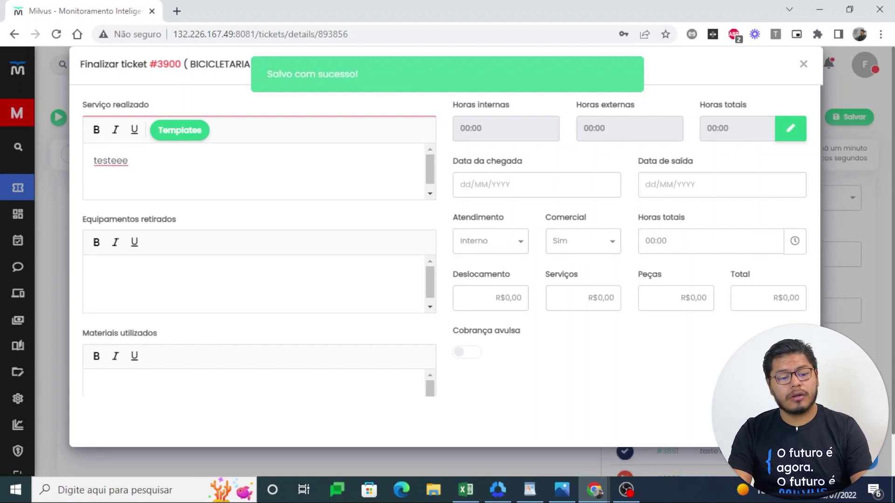
left_click(779, 422)
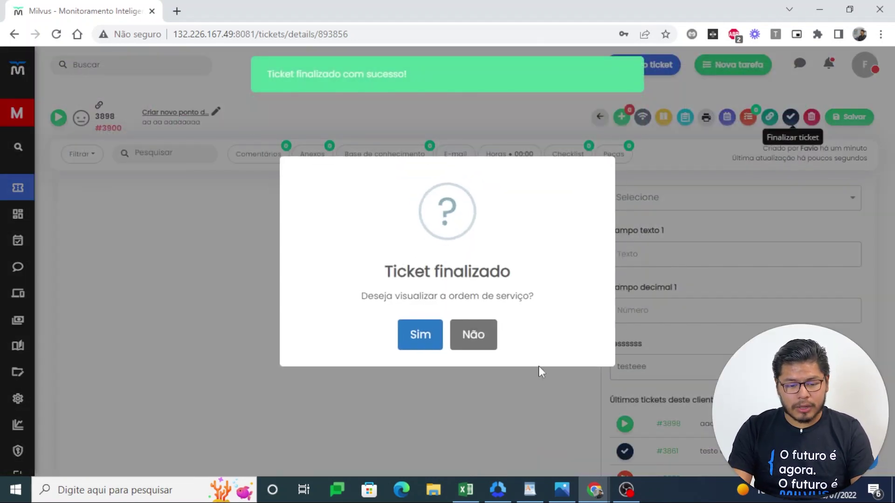
left_click(414, 333)
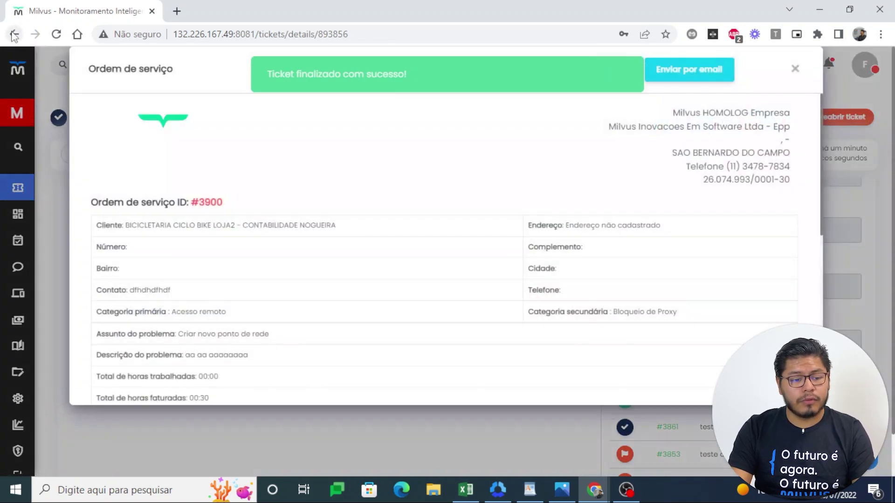
left_click(794, 69)
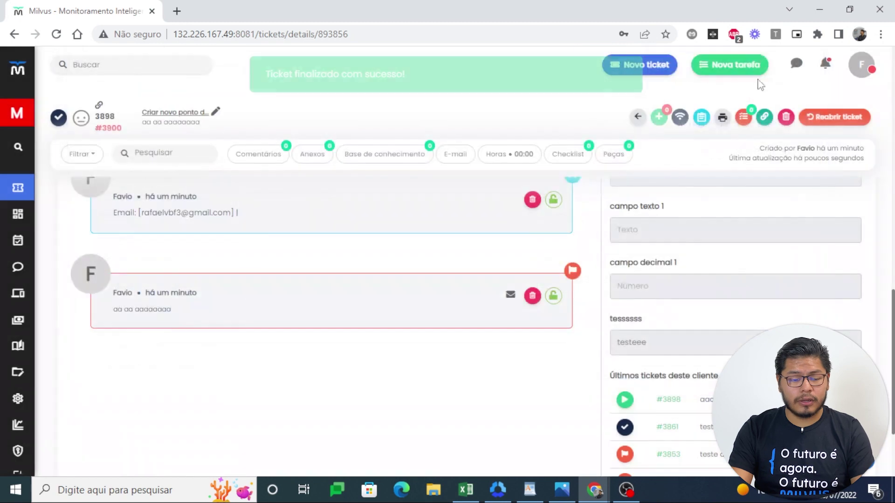
Return to the tickets list and open ticket #3897
left_click(14, 36)
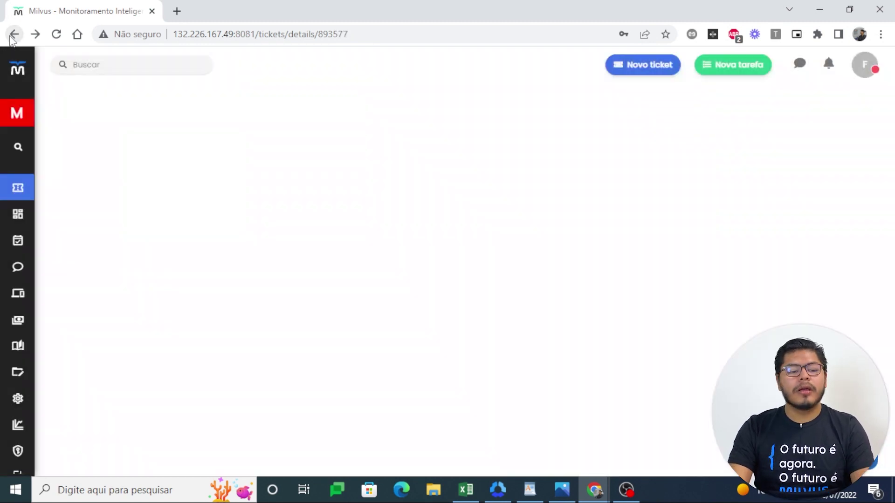
left_click(13, 37)
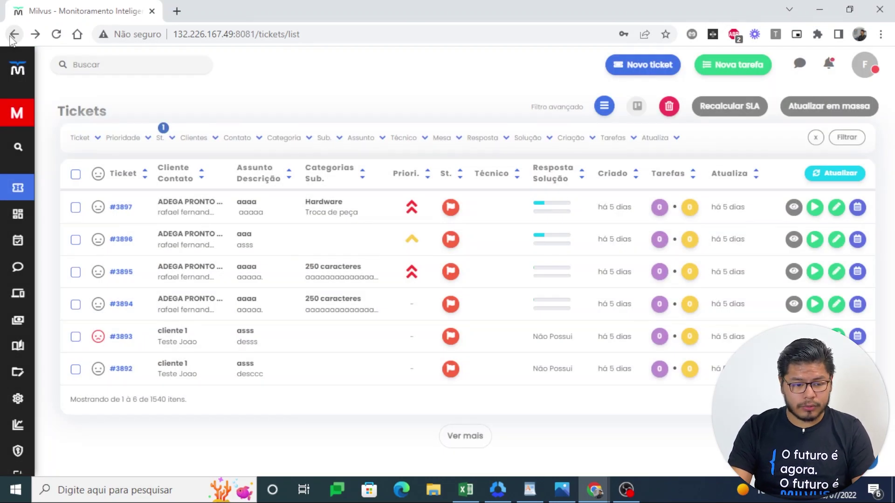
left_click(13, 36)
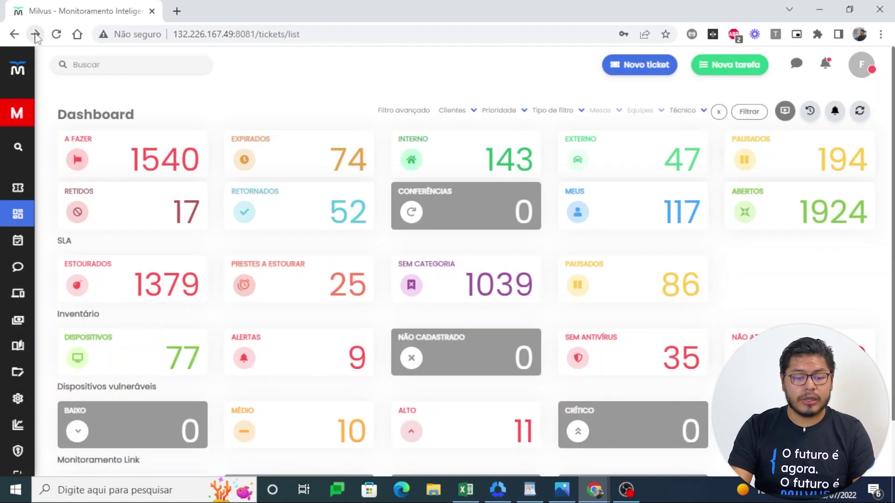
left_click(36, 35)
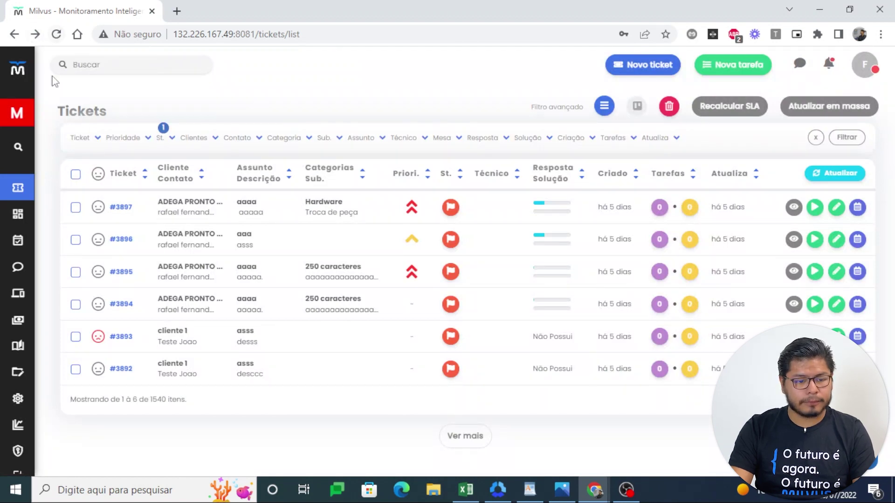
left_click(121, 205)
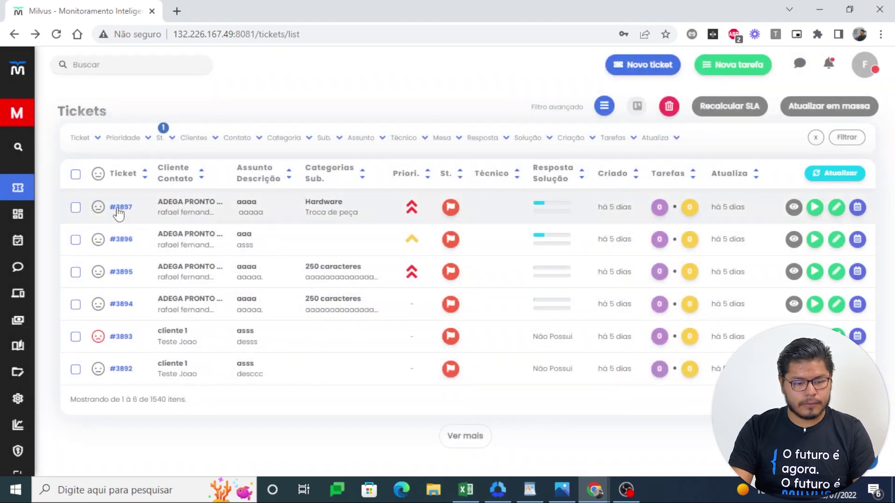
left_click(129, 210)
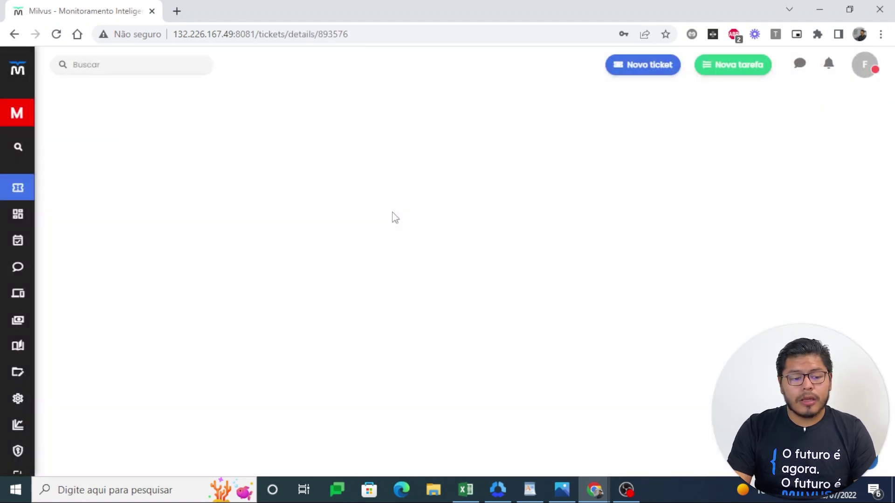
Look through ticket #3897's details, start internal service on it and acknowledge the SLA notice
scroll(697, 236, "down", 10)
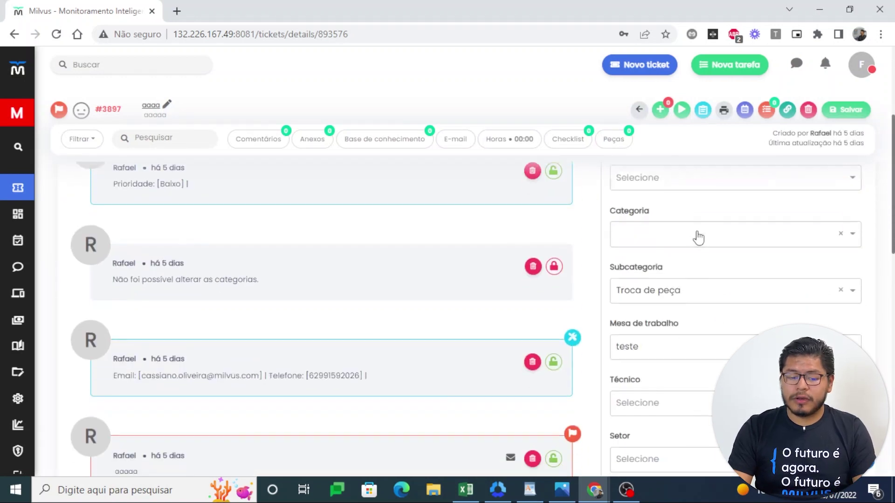
scroll(699, 237, "down", 5)
scroll(699, 237, "up", 1)
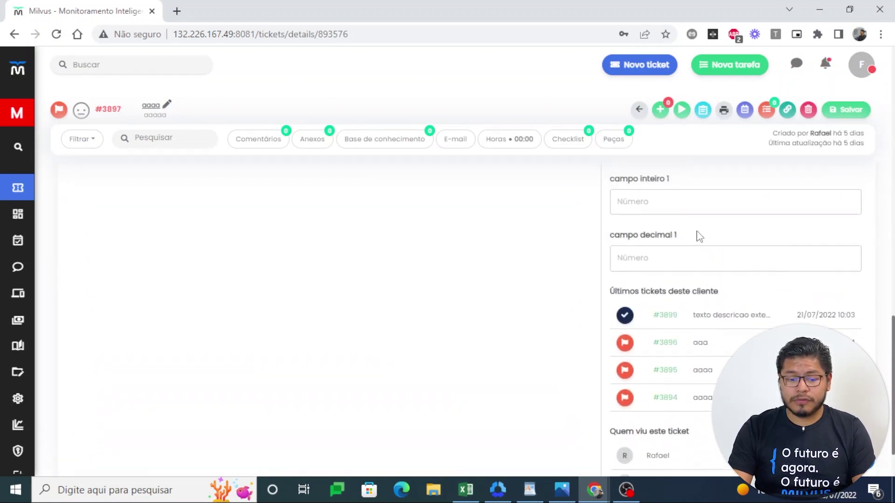
scroll(722, 348, "down", 2)
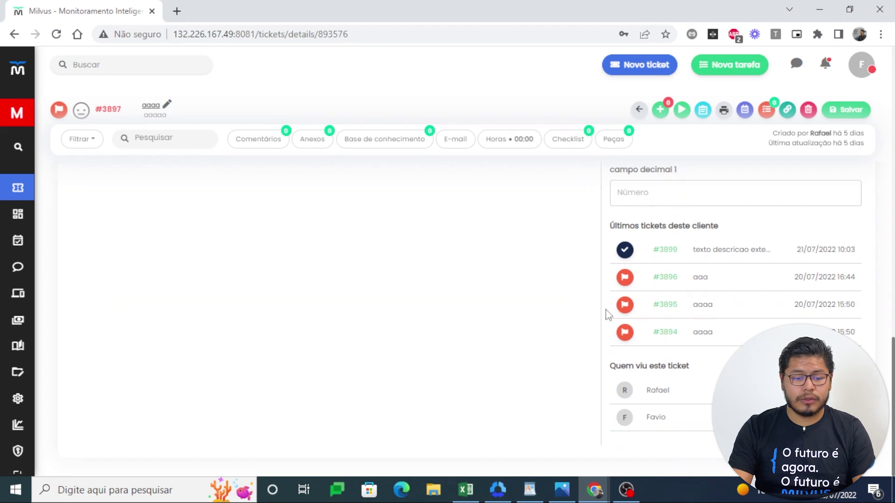
scroll(668, 312, "up", 15)
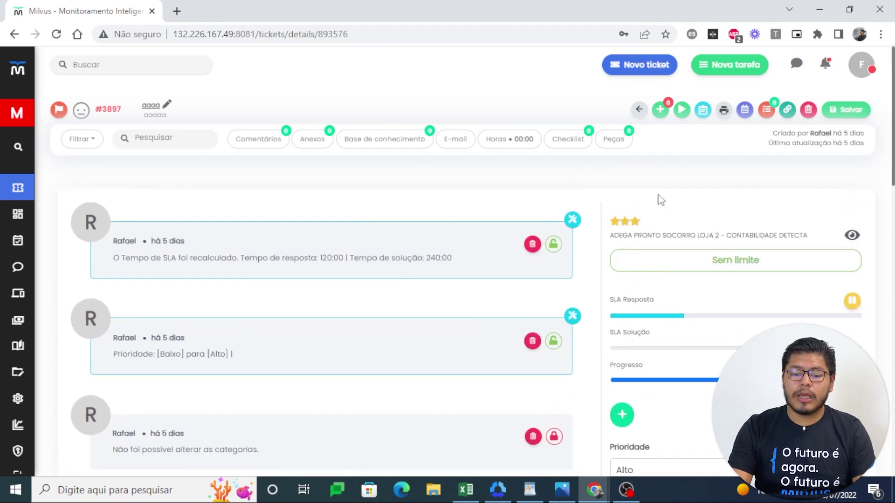
left_click(683, 109)
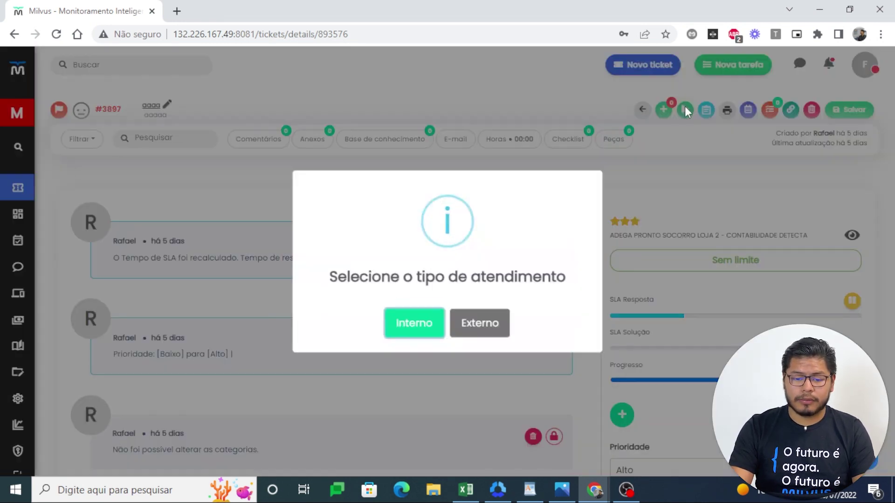
left_click(404, 327)
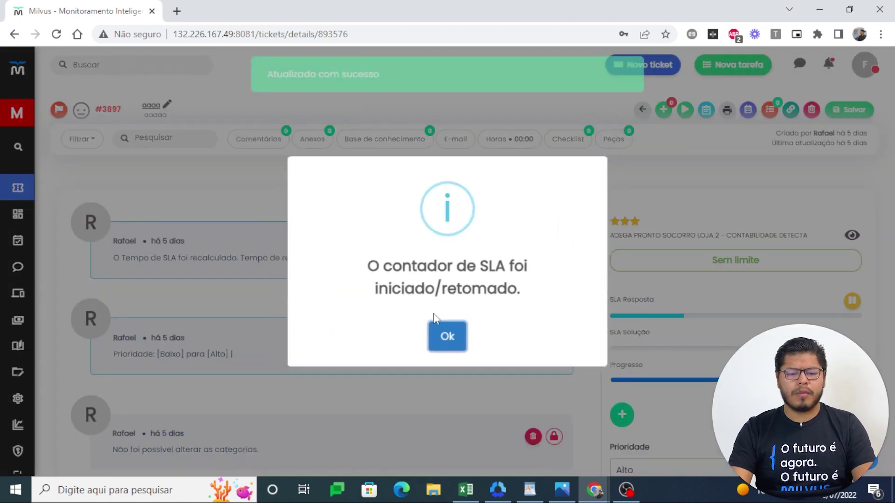
left_click(451, 343)
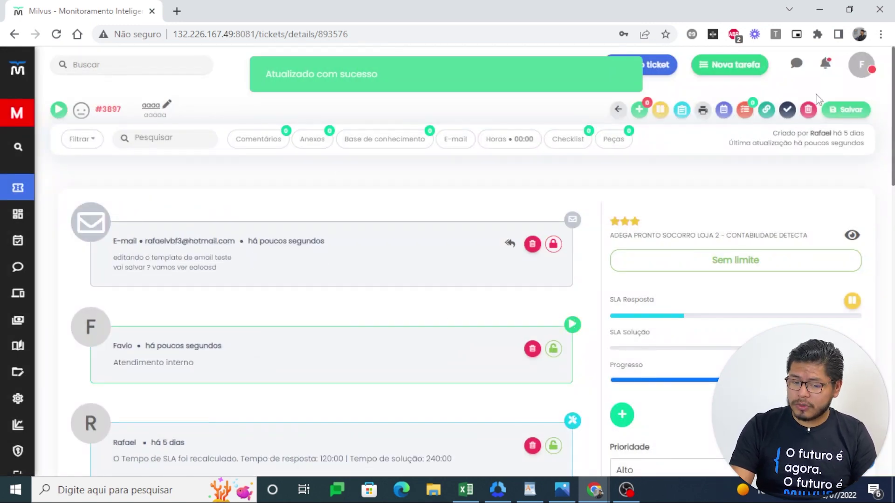
Finalize ticket #3897 with "testeee" as the service performed
left_click(787, 112)
left_click(279, 164)
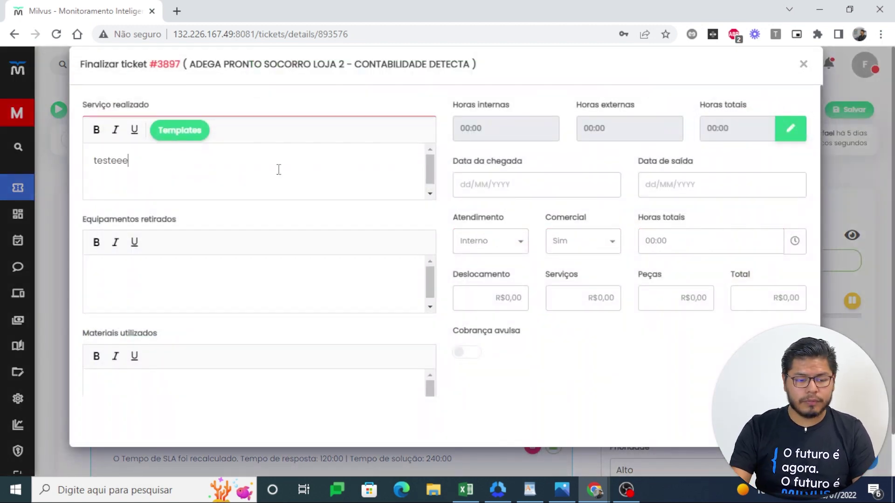
left_click(777, 421)
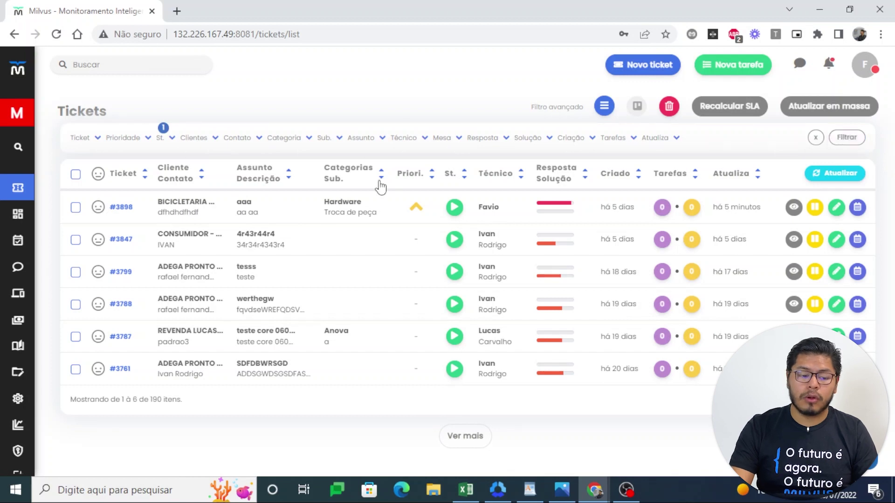
Open ticket #3898 from the tickets list and check the status of its child ticket #3900
left_click(120, 208)
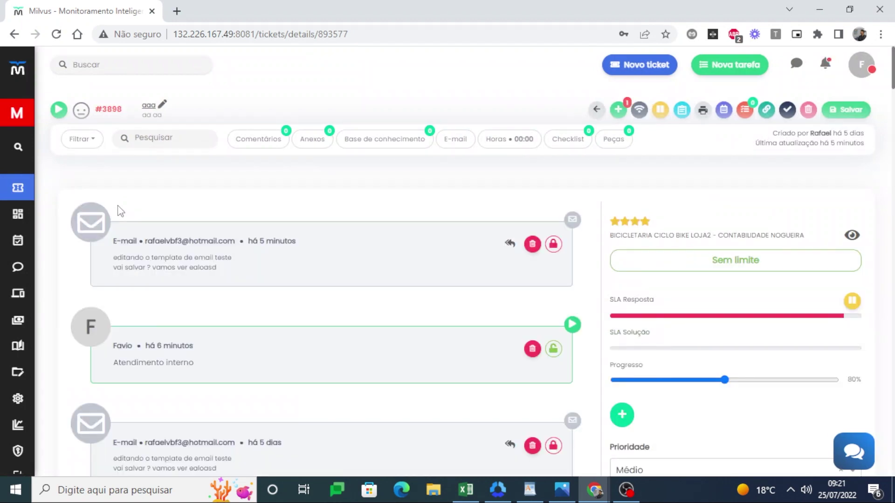
scroll(612, 168, "down", 10)
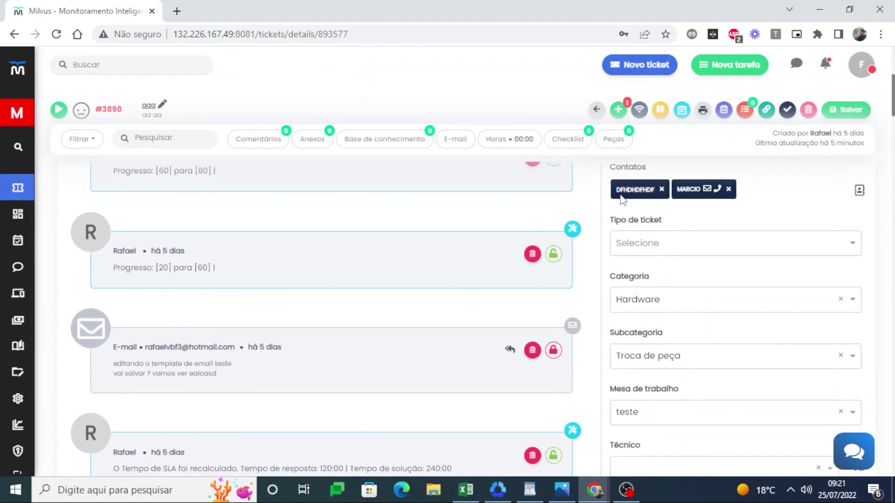
scroll(475, 199, "down", 8)
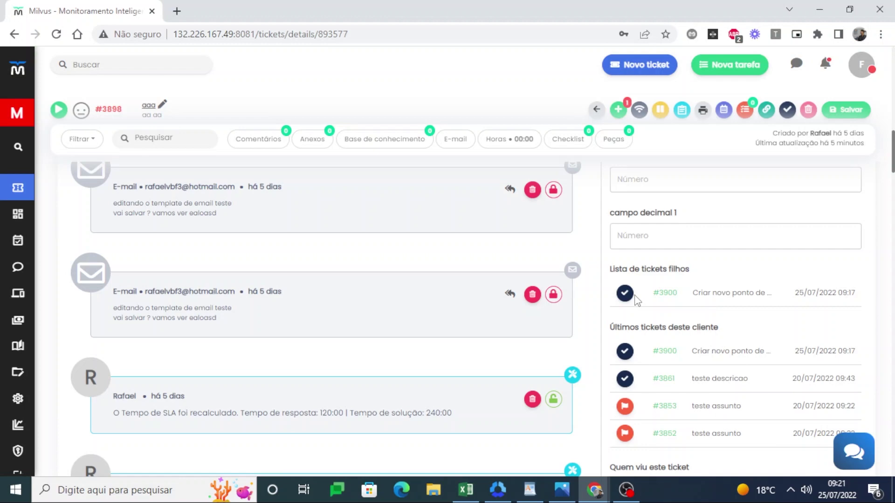
scroll(278, 180, "up", 10)
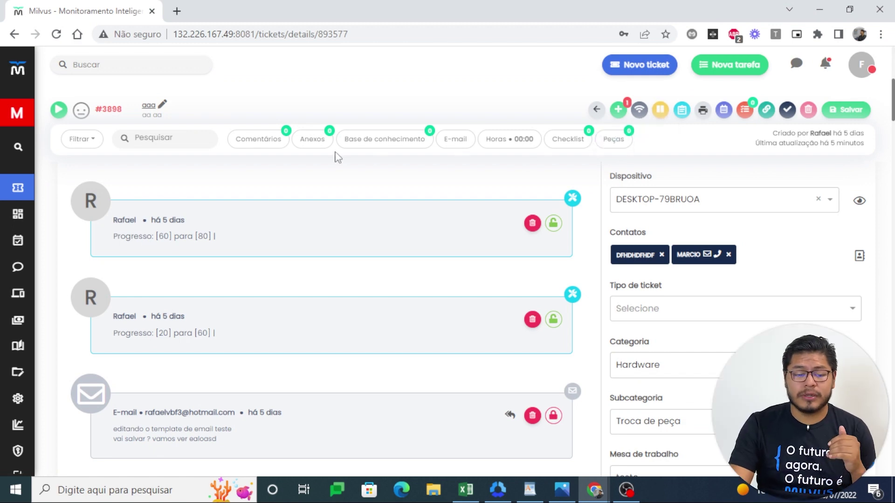
Finalize parent ticket #3898 with "testeeeeee" as the service performed and decline viewing the service order
left_click(787, 111)
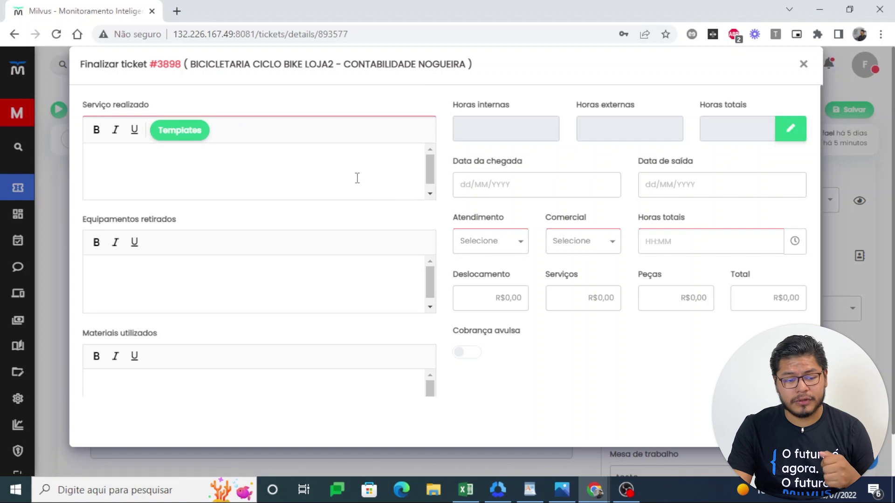
type("testeeeeee")
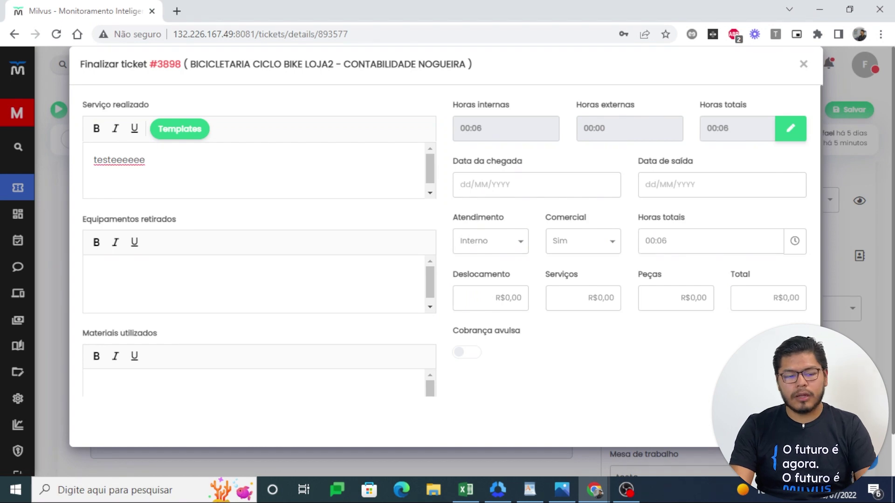
left_click(777, 422)
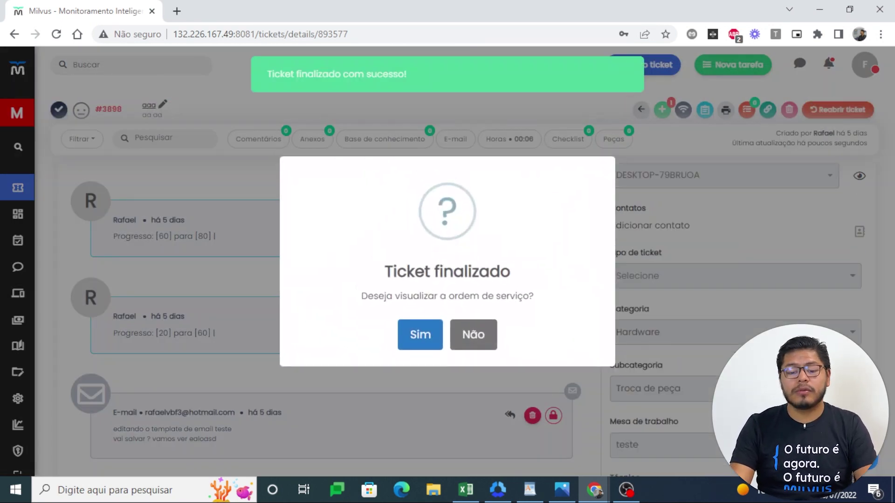
left_click(455, 336)
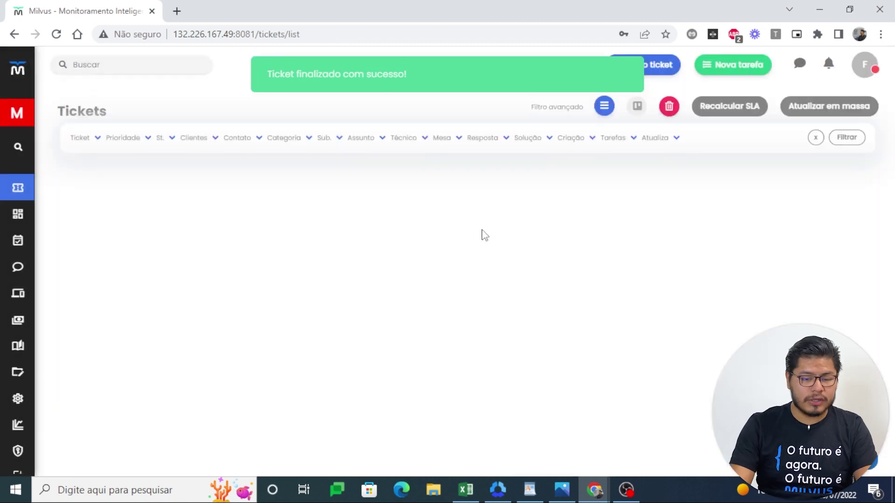